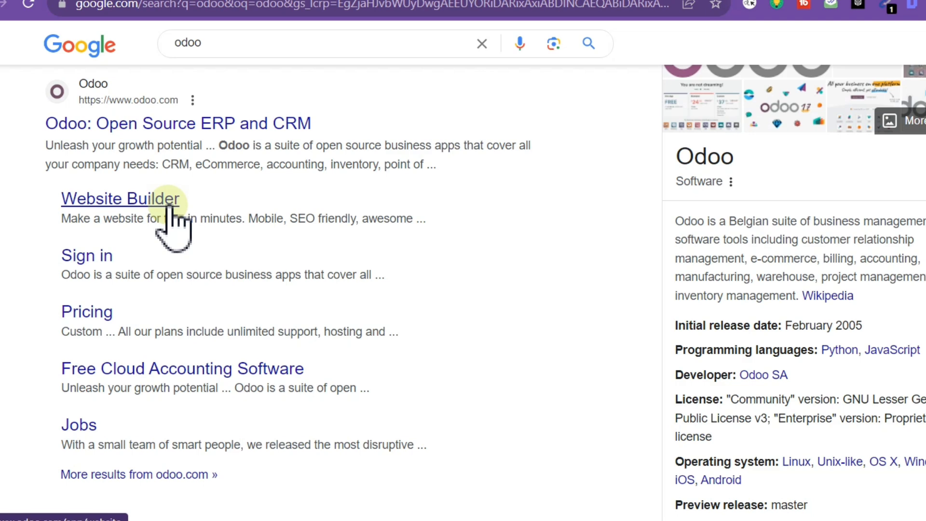
Open Odoo's Website Builder page from the search results and start a free website.
{"action": "left_click", "coordinate": [168, 206]}
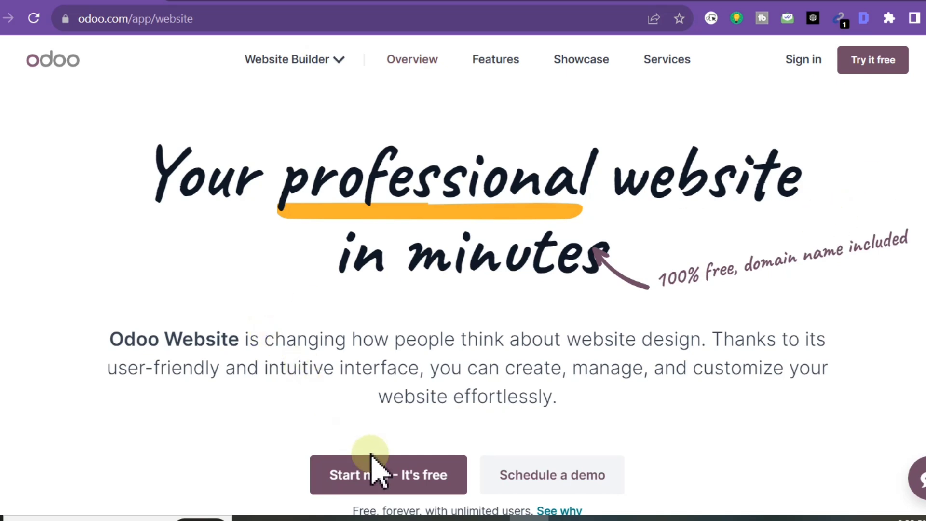
{"action": "left_click", "coordinate": [371, 474]}
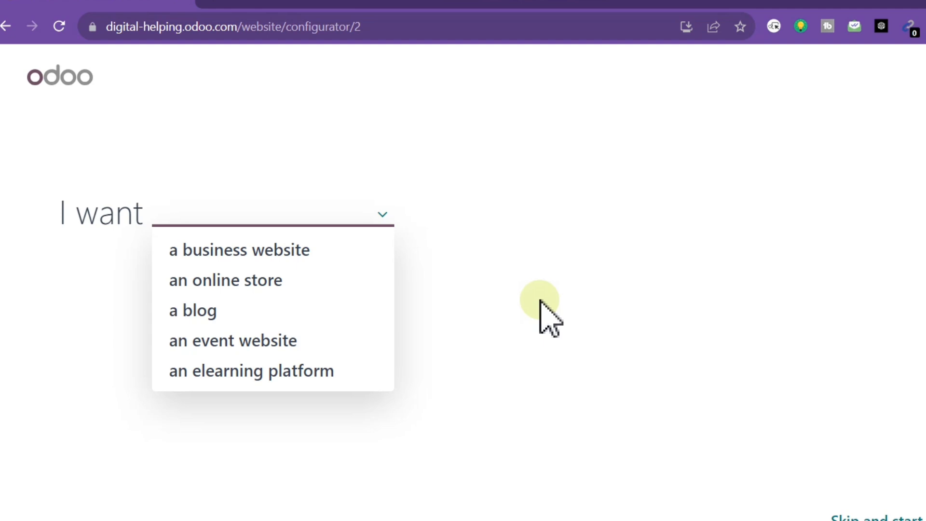
Describe the new website as a blog for a beauty salon business.
{"action": "left_click", "coordinate": [197, 322]}
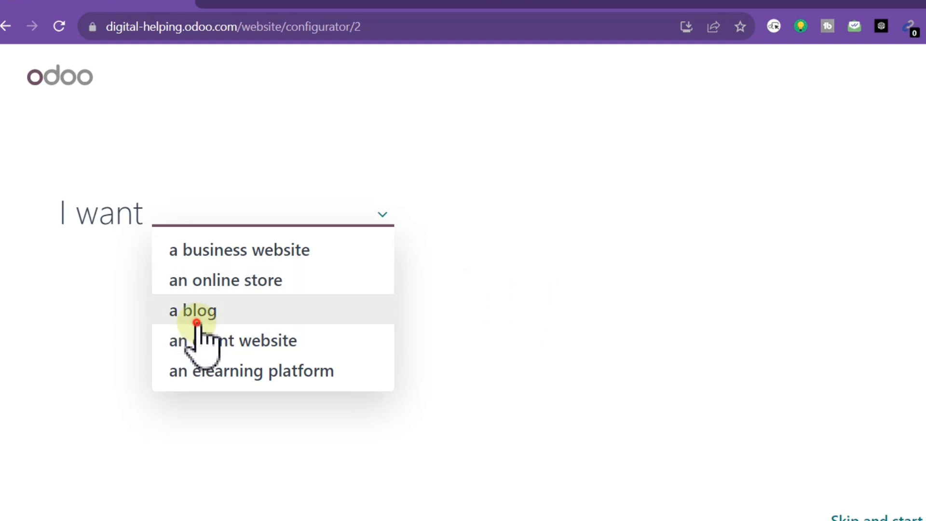
{"action": "left_click", "coordinate": [193, 288]}
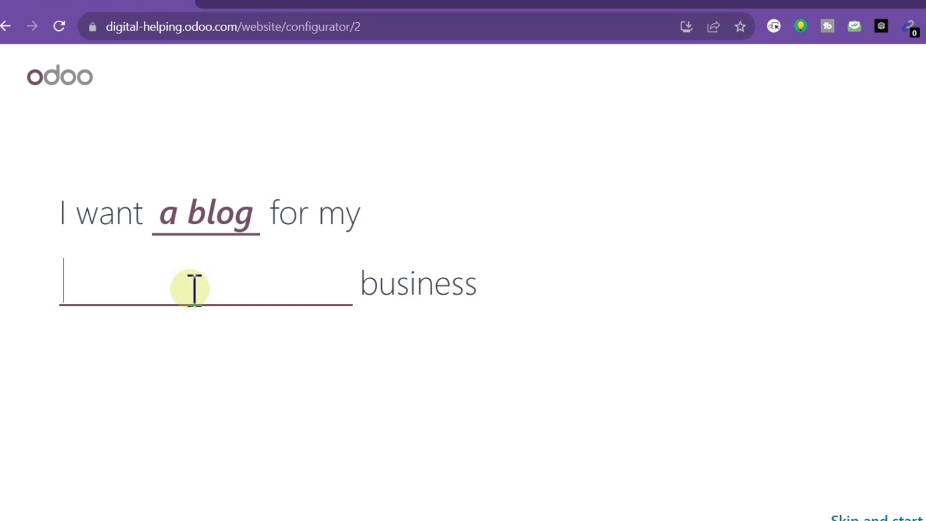
{"action": "type", "text": "sa"}
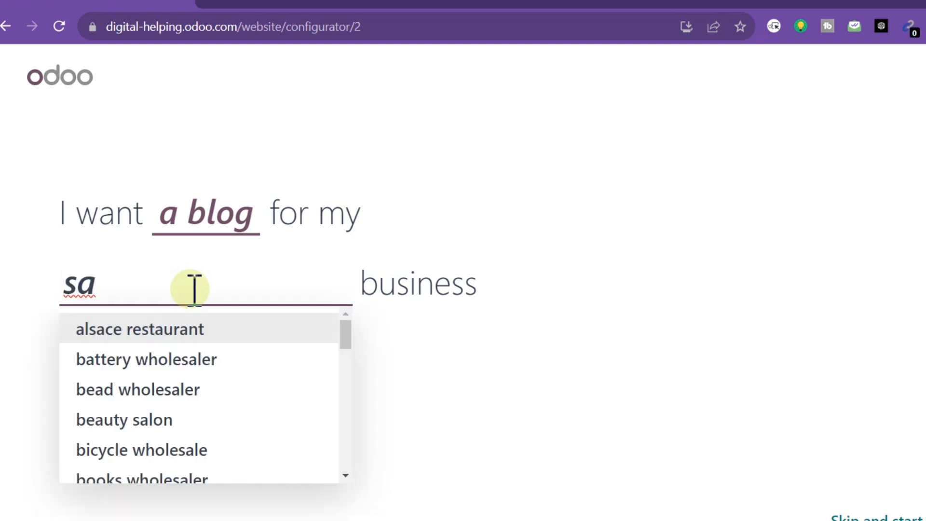
{"action": "key", "text": "Down"}
{"action": "key", "text": "Down"}
{"action": "key", "text": "Down"}
{"action": "key", "text": "Down"}
{"action": "key", "text": "Down"}
{"action": "key", "text": "Down"}
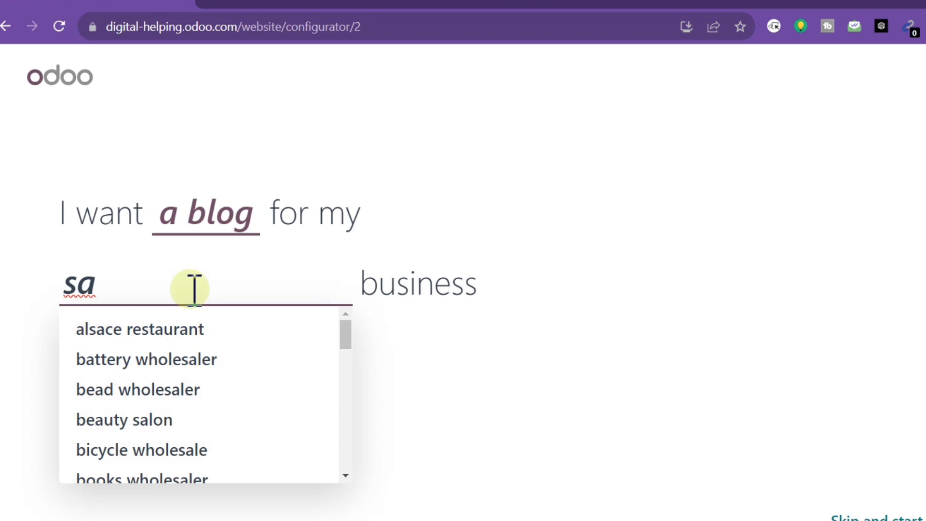
{"action": "left_click", "coordinate": [154, 423]}
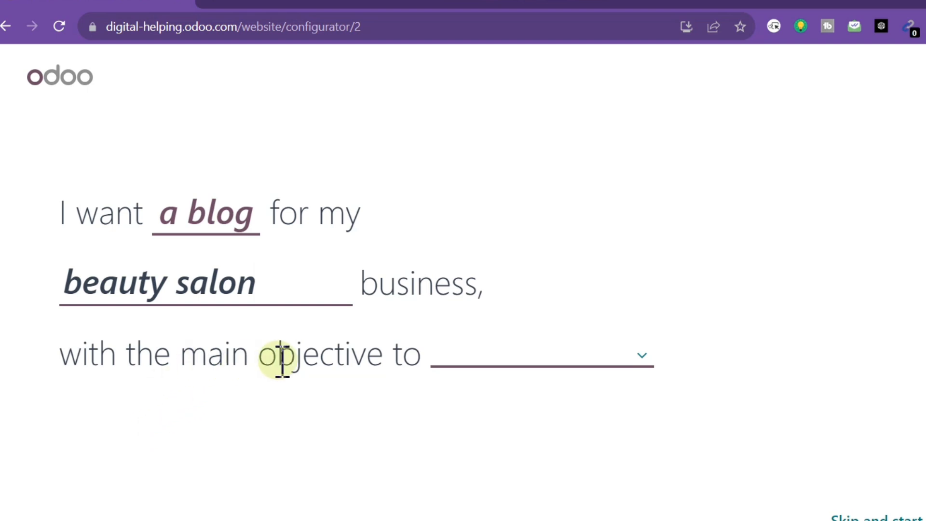
Set the website's main objective to sell more and choose the pre-made violet and salmon palette.
{"action": "left_click", "coordinate": [615, 362]}
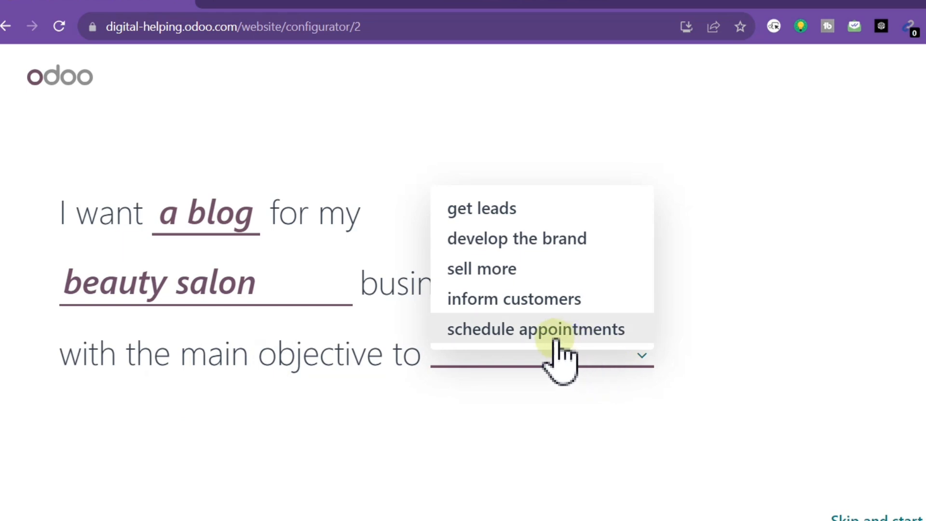
{"action": "left_click", "coordinate": [514, 273]}
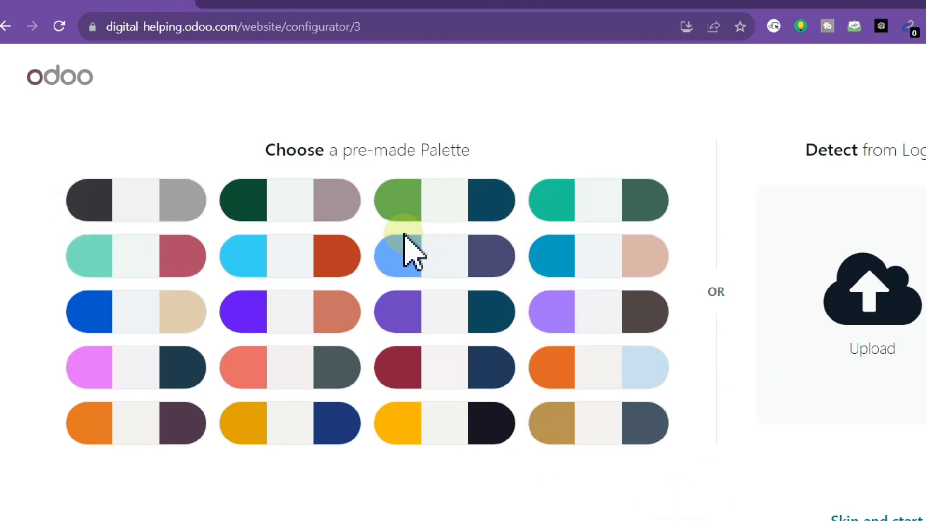
{"action": "left_click", "coordinate": [389, 263]}
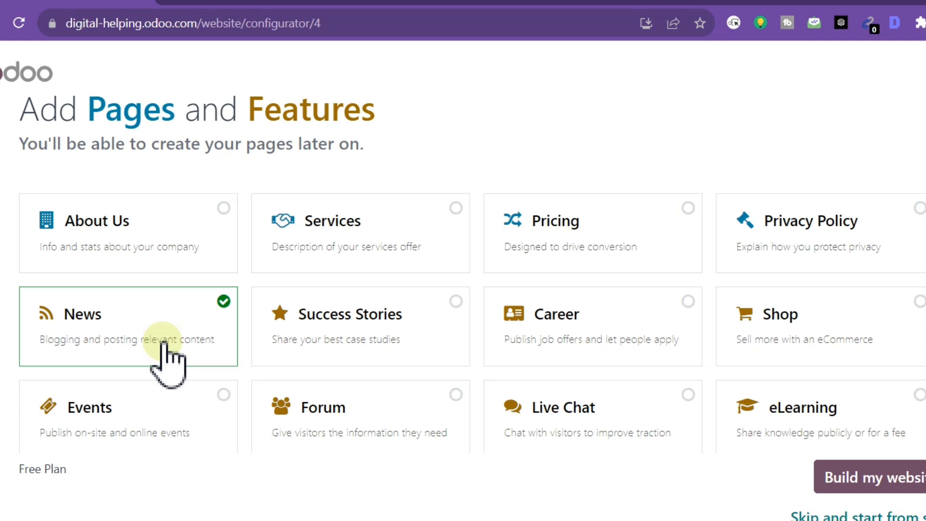
Add About Us, Pricing and Shop to the site's pages and features, and build the website.
{"action": "left_click", "coordinate": [366, 414]}
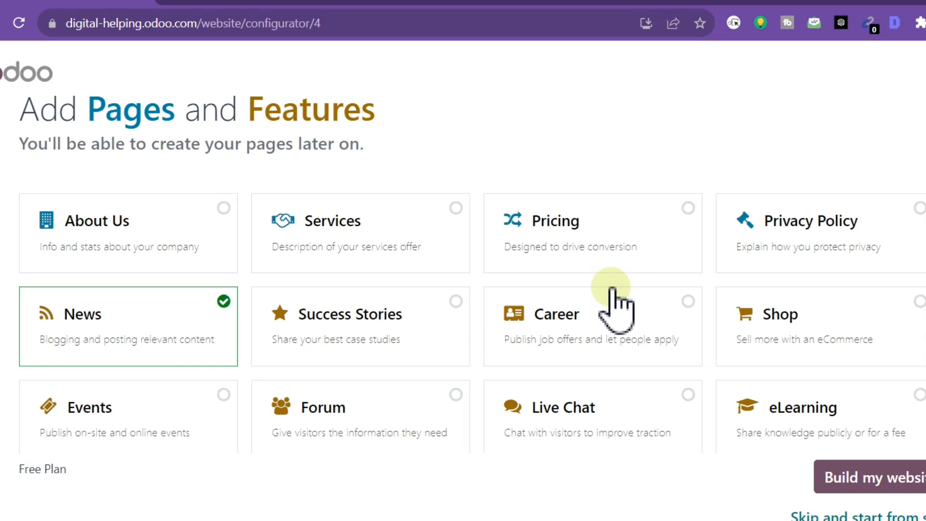
{"action": "left_click", "coordinate": [196, 235]}
{"action": "left_click", "coordinate": [677, 248]}
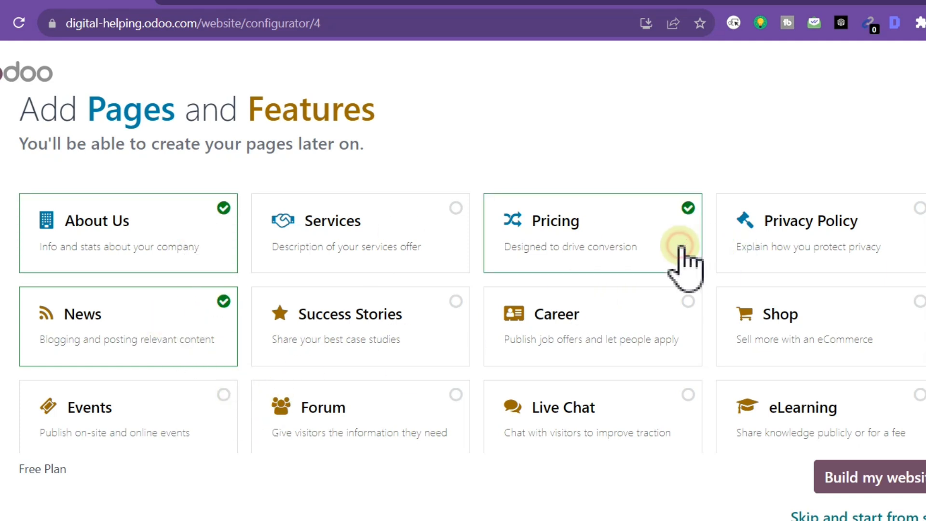
{"action": "left_click", "coordinate": [811, 321]}
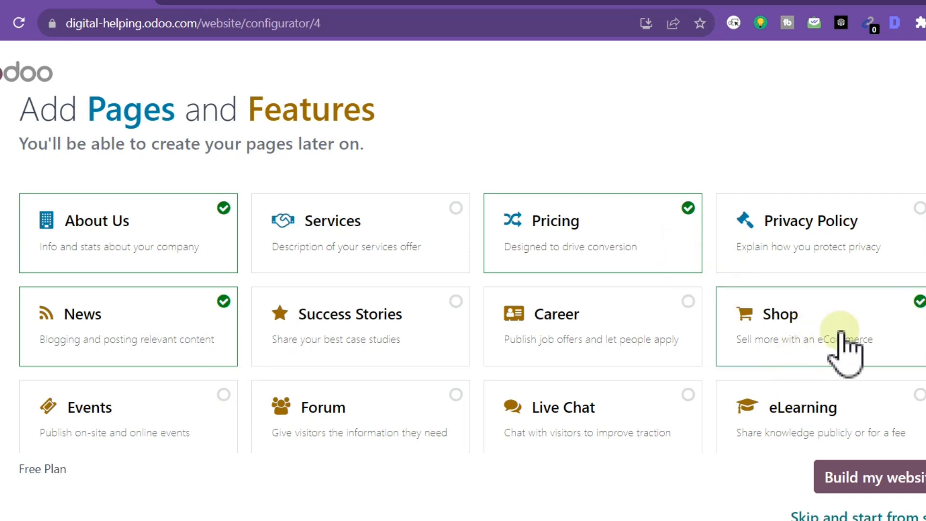
{"action": "left_click", "coordinate": [831, 324]}
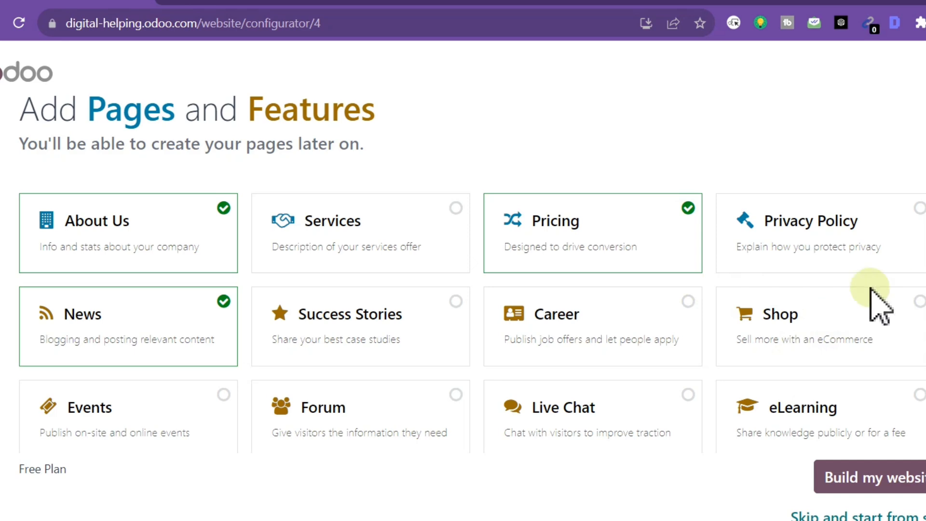
{"action": "scroll", "coordinate": [473, 318], "scroll_direction": "down", "scroll_amount": 2}
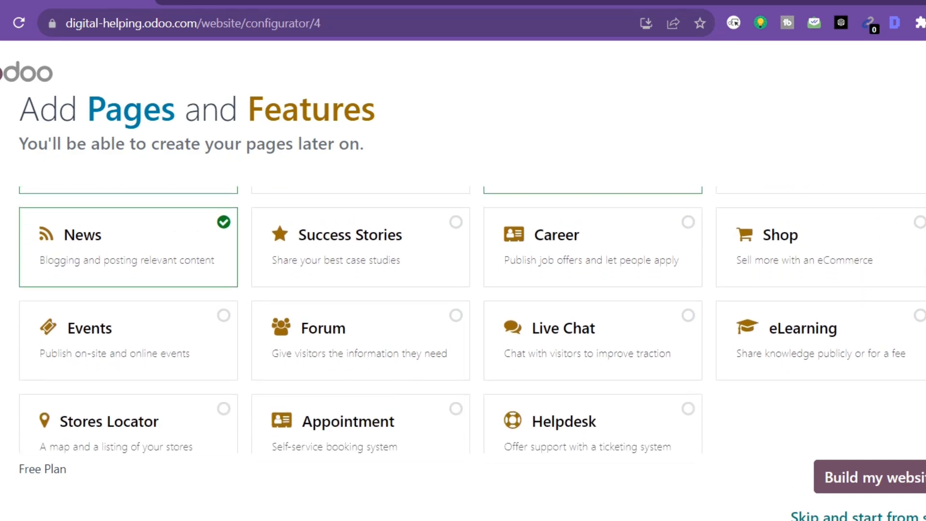
{"action": "scroll", "coordinate": [472, 319], "scroll_direction": "up", "scroll_amount": 2}
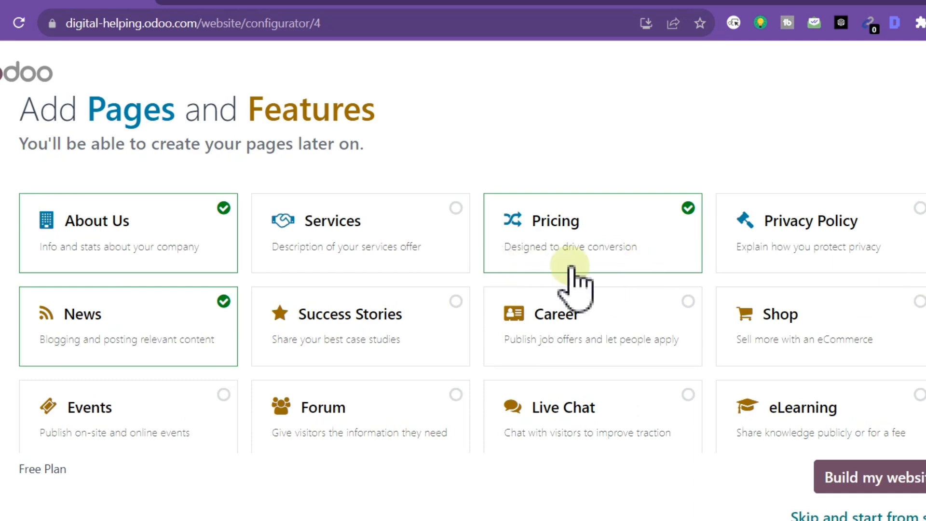
{"action": "left_click", "coordinate": [815, 323]}
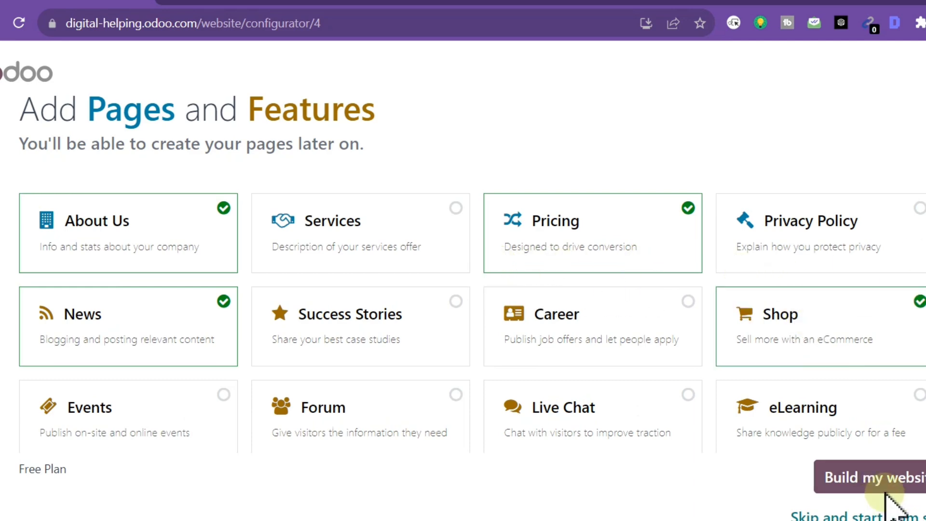
{"action": "left_click", "coordinate": [892, 477]}
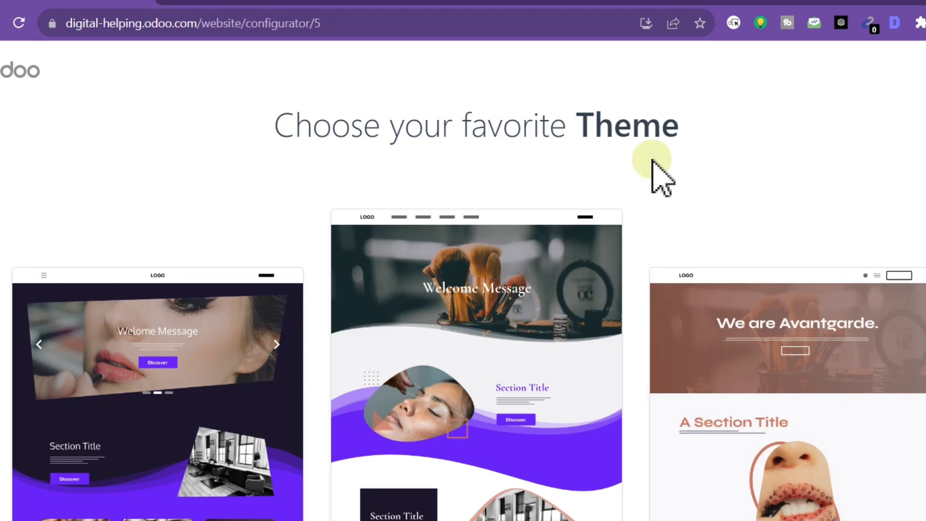
Choose the theme with the "We are Avantgarde." heading for the website.
{"action": "scroll", "coordinate": [682, 183], "scroll_direction": "down", "scroll_amount": 5}
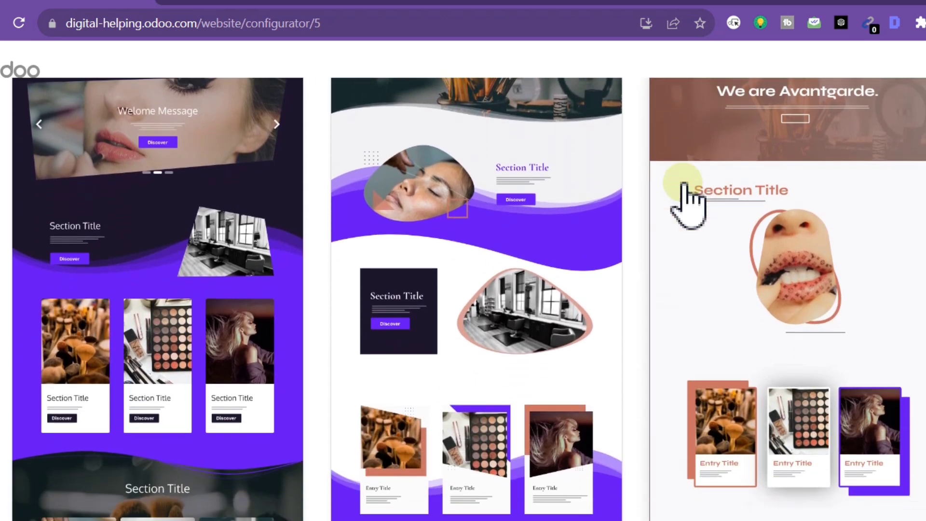
{"action": "scroll", "coordinate": [683, 184], "scroll_direction": "up", "scroll_amount": 1}
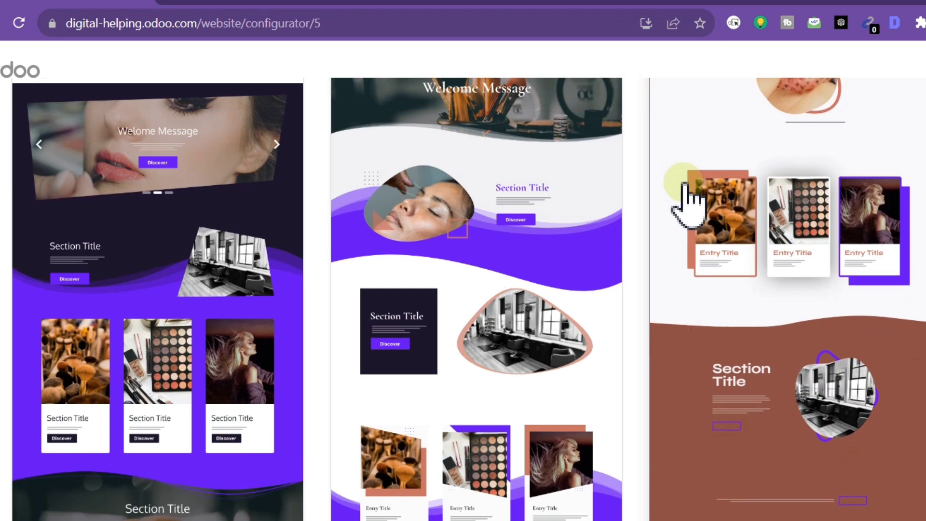
{"action": "left_click", "coordinate": [712, 306]}
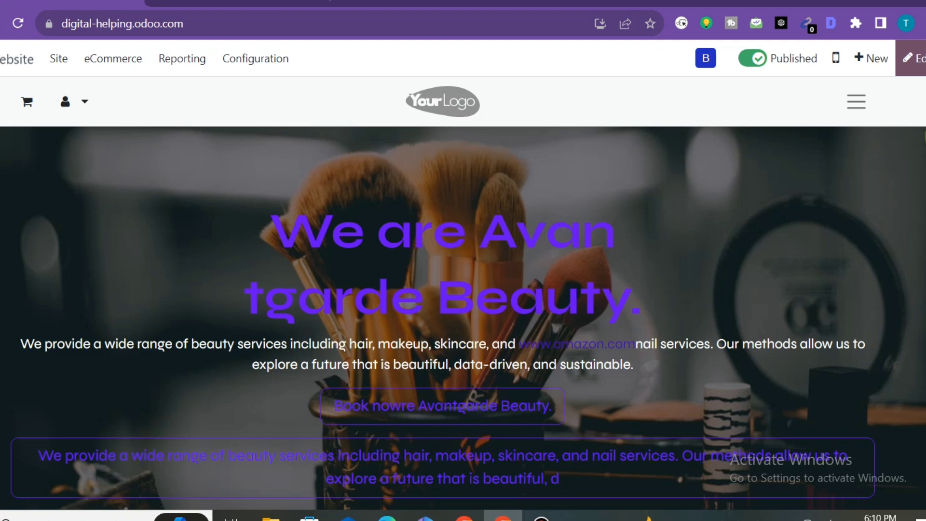
Look over the generated homepage, open it for editing and view the theme options.
{"action": "scroll", "coordinate": [924, 212], "scroll_direction": "down", "scroll_amount": 10}
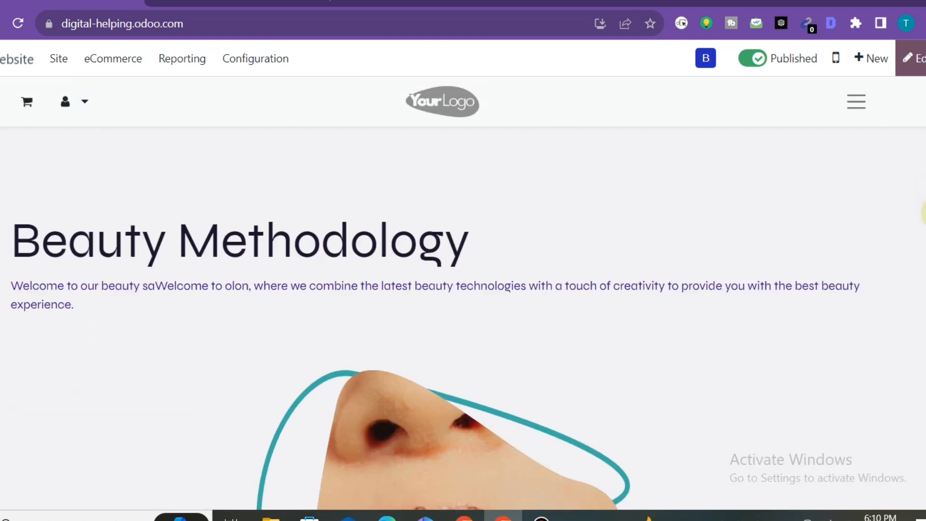
{"action": "scroll", "coordinate": [924, 212], "scroll_direction": "up", "scroll_amount": 10}
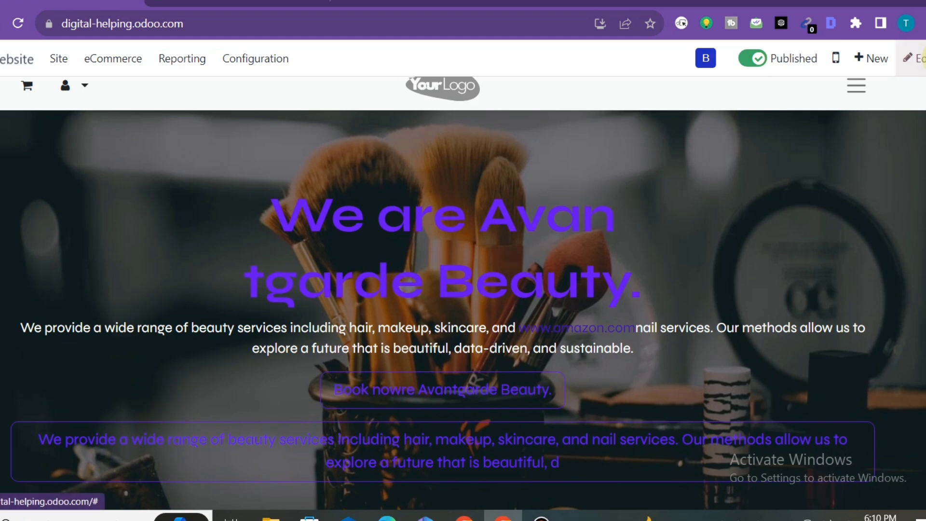
{"action": "left_click", "coordinate": [915, 58]}
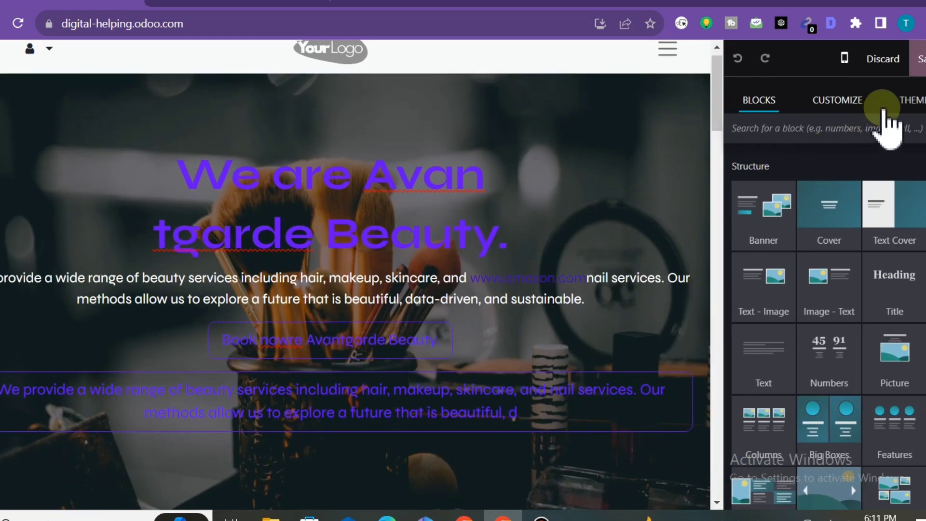
{"action": "left_click", "coordinate": [903, 102]}
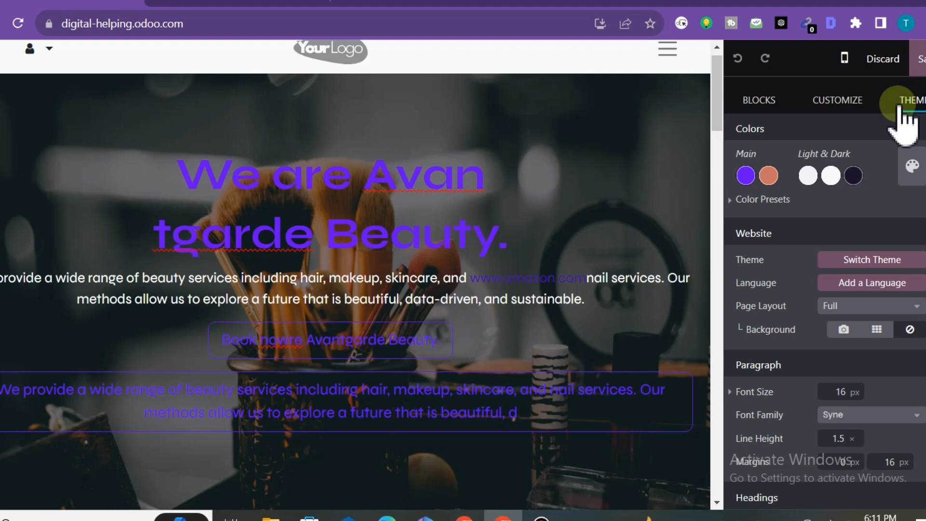
Open the header's navigation menu, inspect the News entry's link and close the menu.
{"action": "left_click", "coordinate": [688, 75]}
{"action": "left_click", "coordinate": [672, 60]}
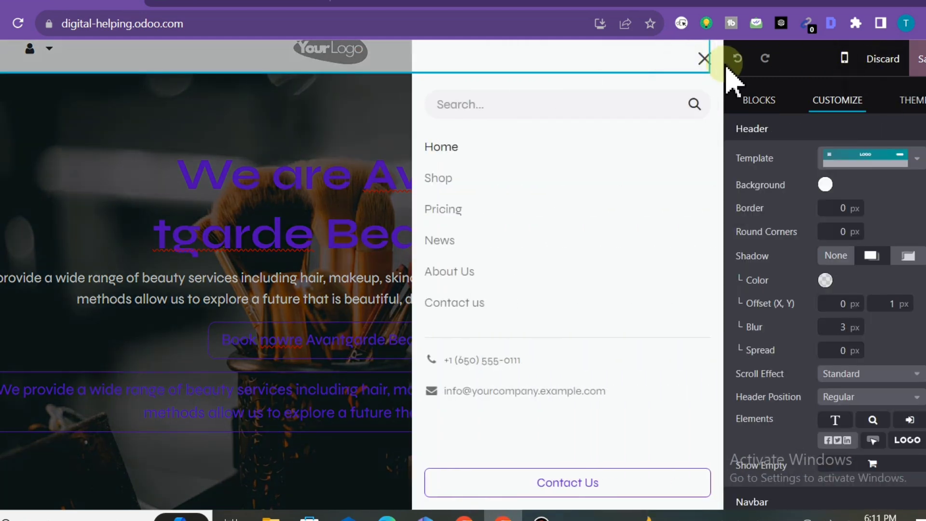
{"action": "left_click", "coordinate": [437, 241]}
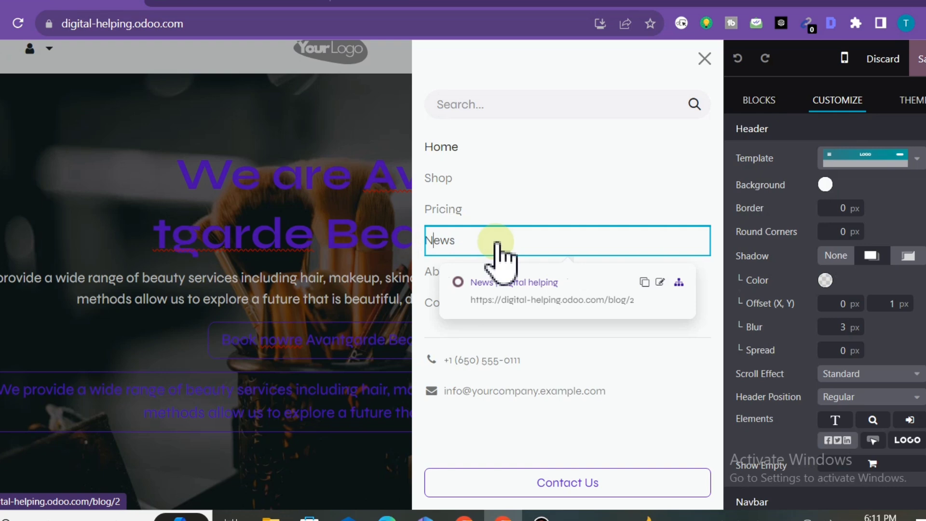
{"action": "left_click", "coordinate": [702, 61]}
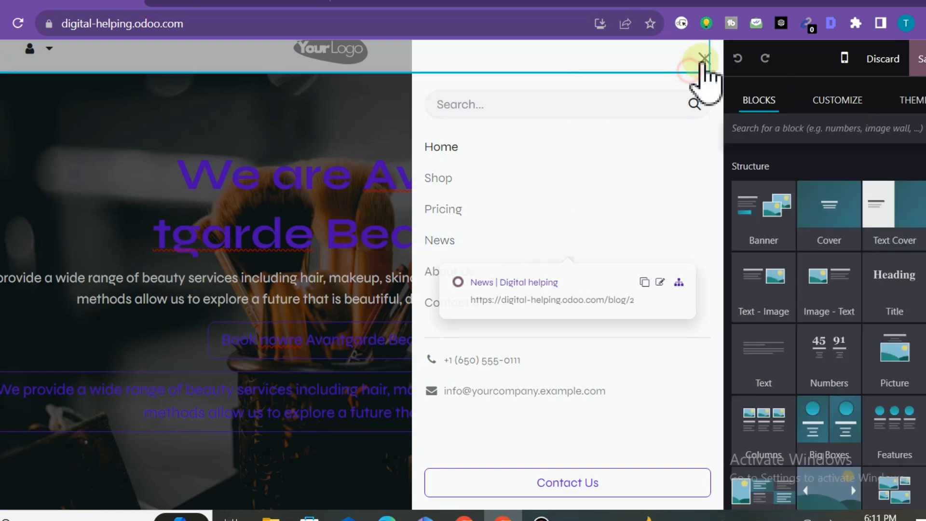
{"action": "left_click", "coordinate": [708, 59]}
{"action": "left_click", "coordinate": [720, 63]}
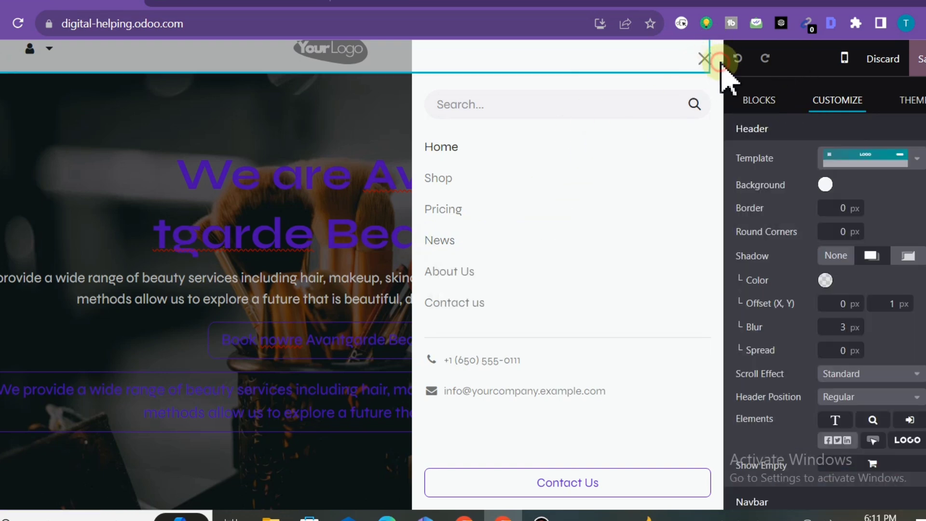
{"action": "left_click", "coordinate": [311, 94]}
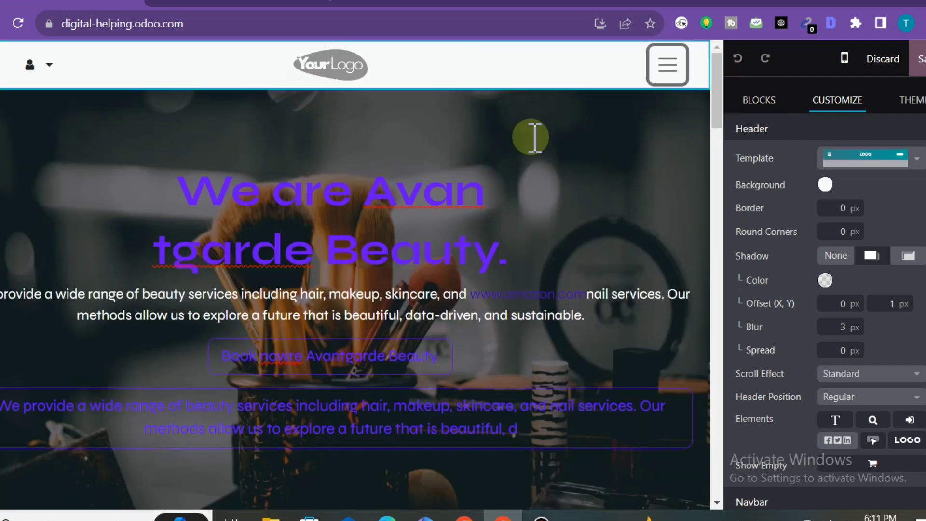
Discard the current edits and leave the website editor.
{"action": "left_click", "coordinate": [886, 59]}
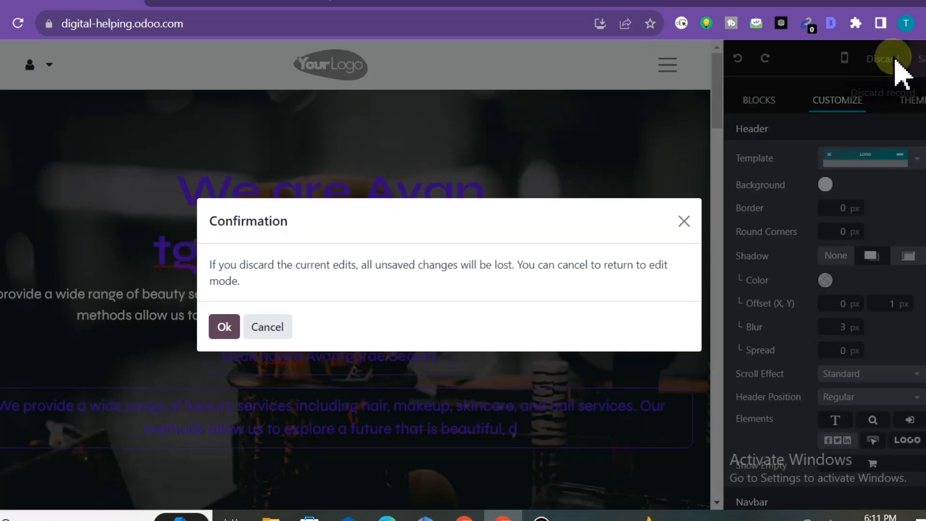
{"action": "left_click", "coordinate": [268, 328]}
{"action": "left_click", "coordinate": [884, 61]}
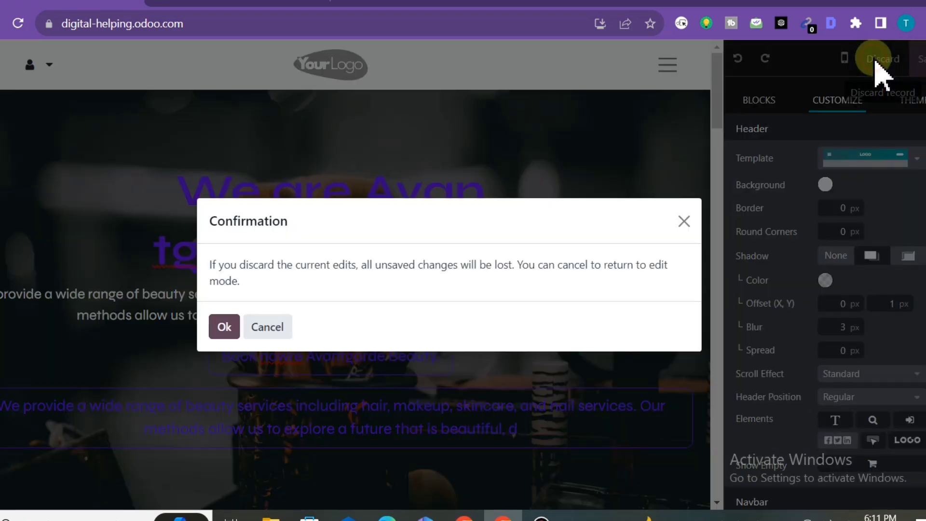
{"action": "left_click", "coordinate": [223, 329]}
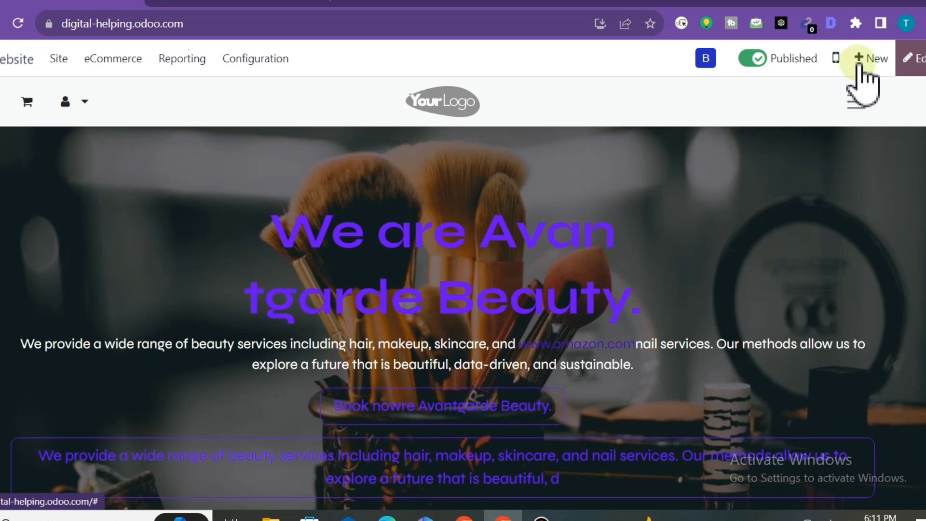
Create a new blog post in "Our blog" titled "5 best beauty products" and save it.
{"action": "left_click", "coordinate": [867, 60]}
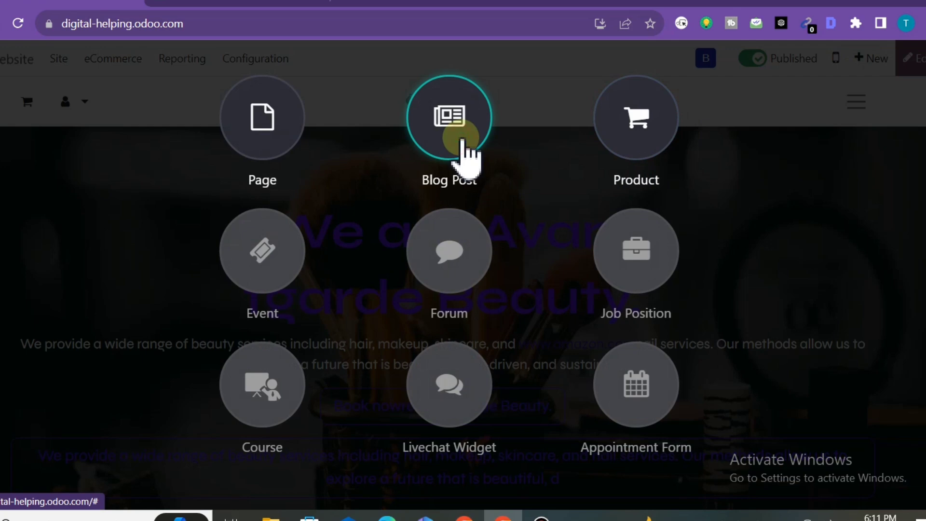
{"action": "left_click", "coordinate": [462, 141]}
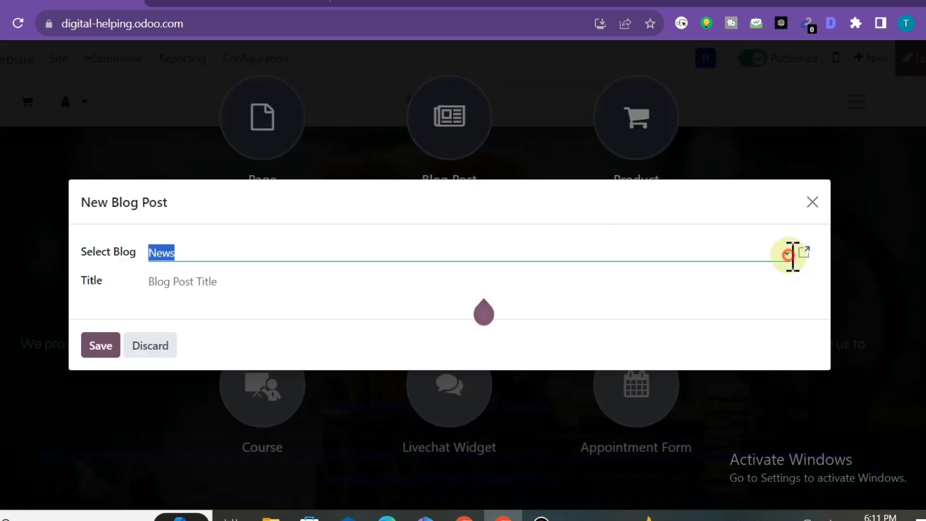
{"action": "left_click", "coordinate": [786, 254]}
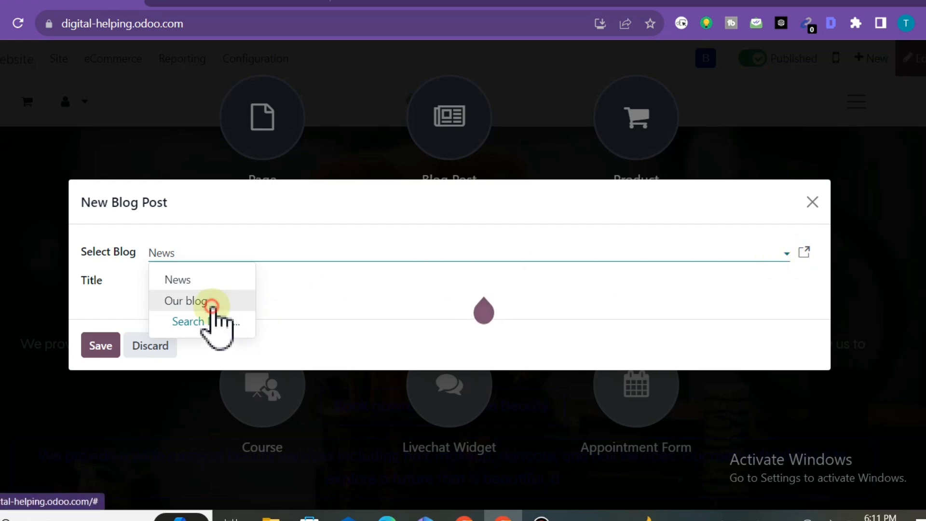
{"action": "left_click", "coordinate": [210, 303]}
{"action": "left_click", "coordinate": [218, 285]}
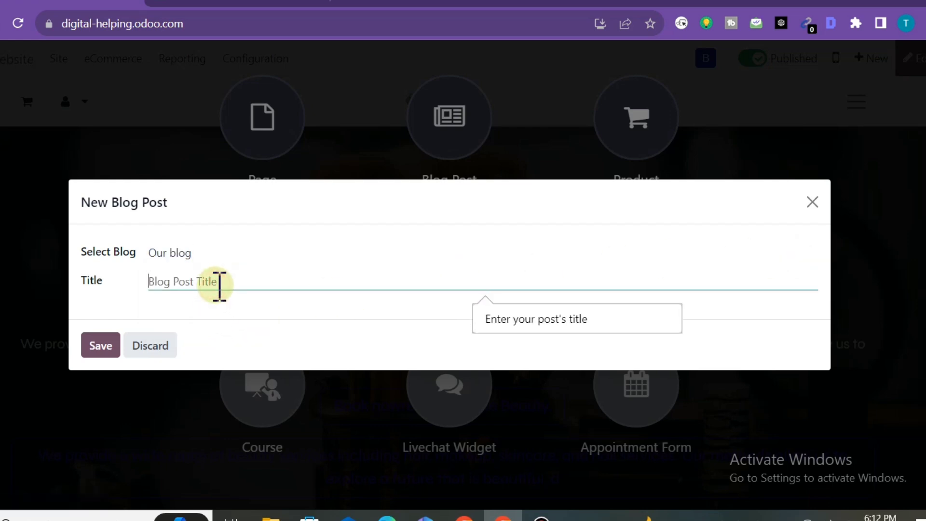
{"action": "type", "text": "5 best beauty products"}
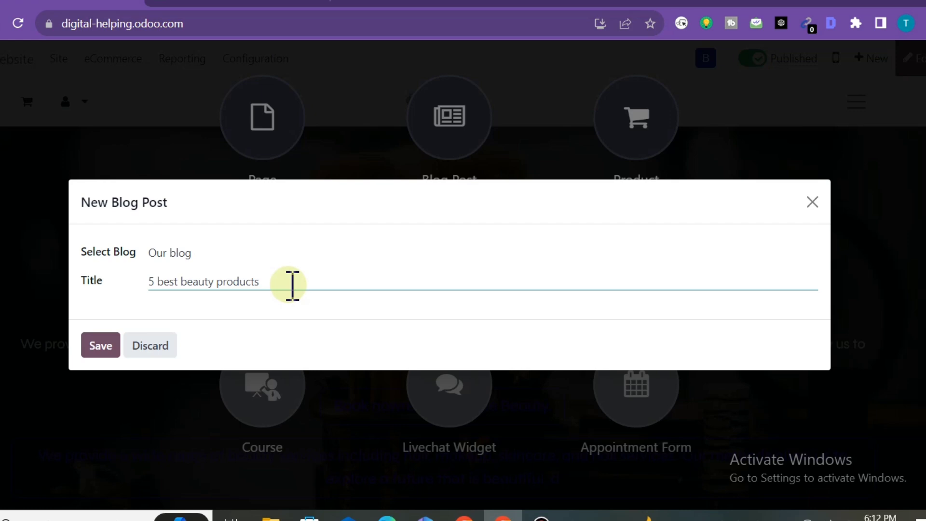
{"action": "left_click", "coordinate": [109, 344]}
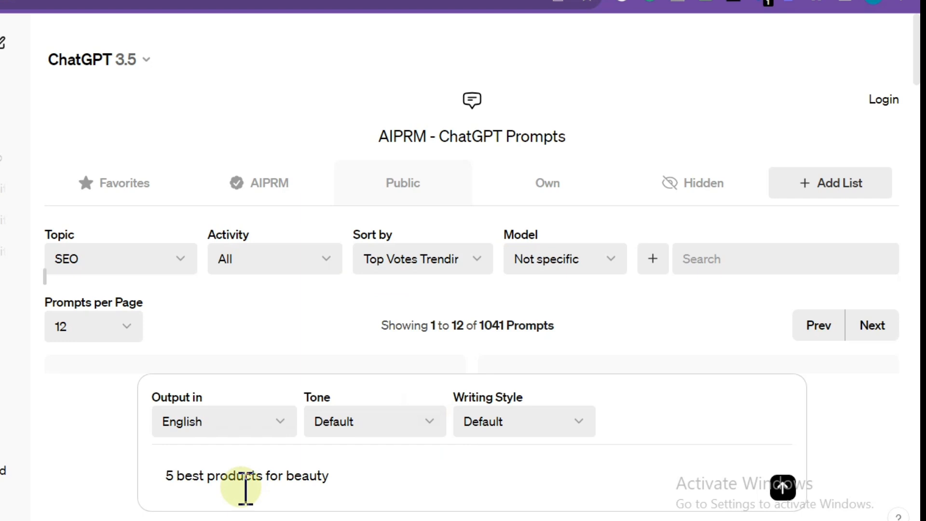
In ChatGPT, submit the prompt "5 best products for beauty" and copy the generated answer.
{"action": "left_click", "coordinate": [782, 487]}
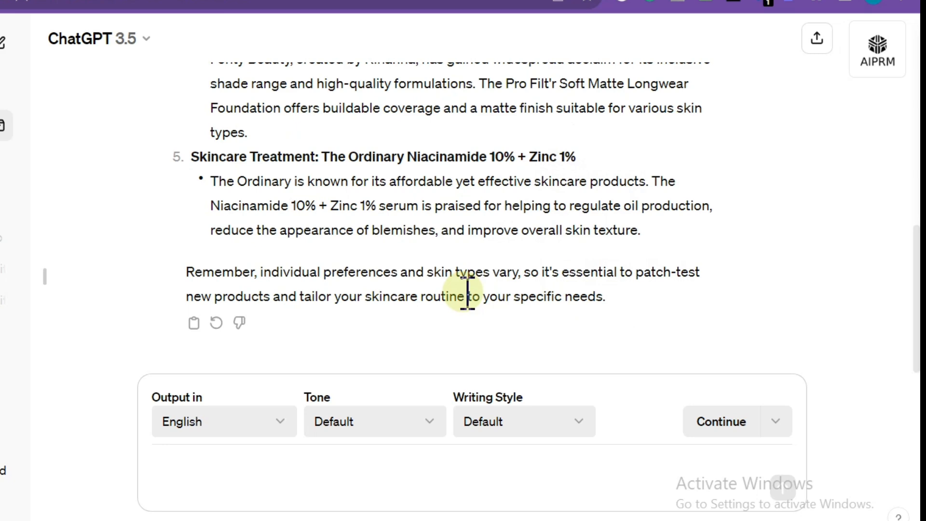
{"action": "left_click", "coordinate": [195, 322]}
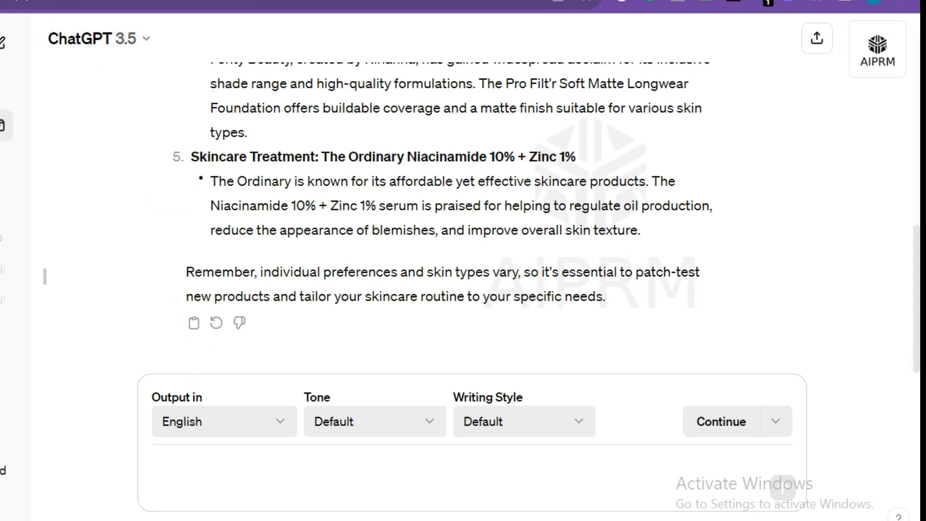
Switch back to the Odoo blog post and replace the "Start writing here..." placeholder with the copied ChatGPT text.
{"action": "key", "text": "ctrl+Tab"}
{"action": "triple_click", "coordinate": [16, 391]}
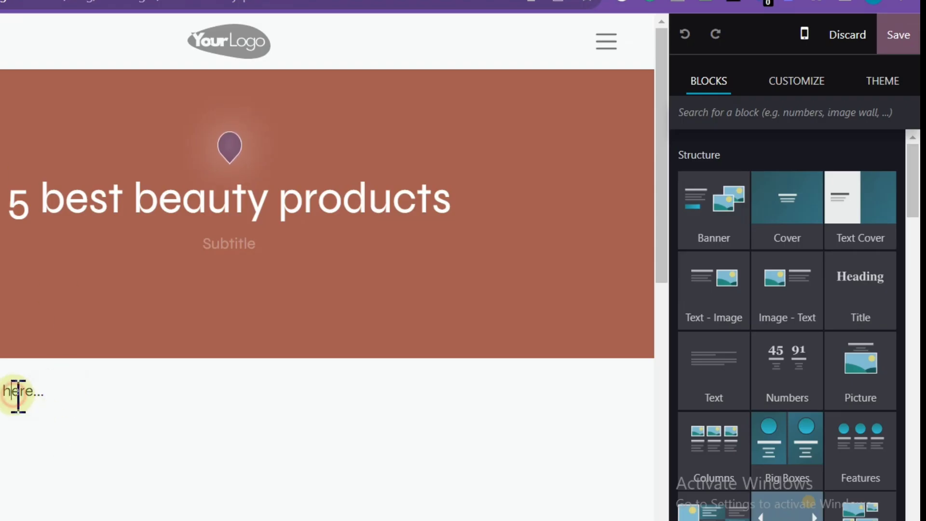
{"action": "right_click", "coordinate": [175, 392]}
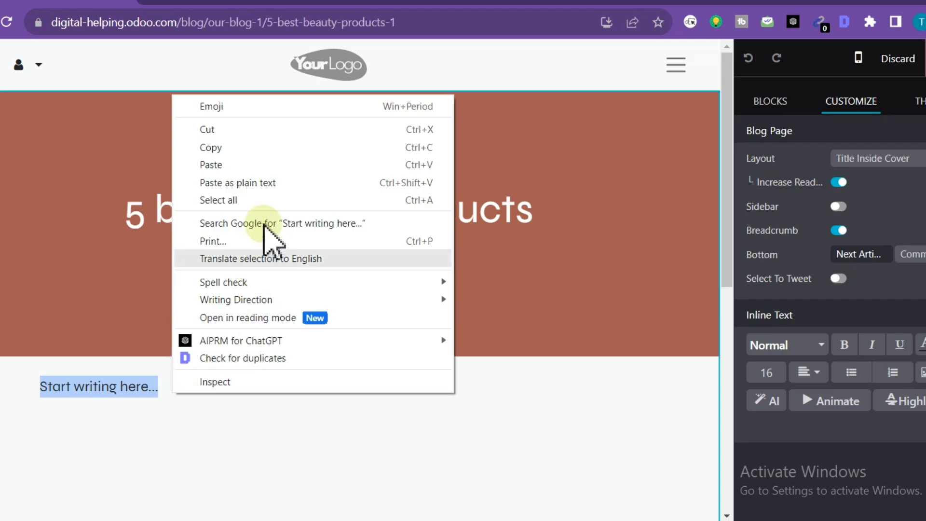
{"action": "left_click", "coordinate": [258, 164]}
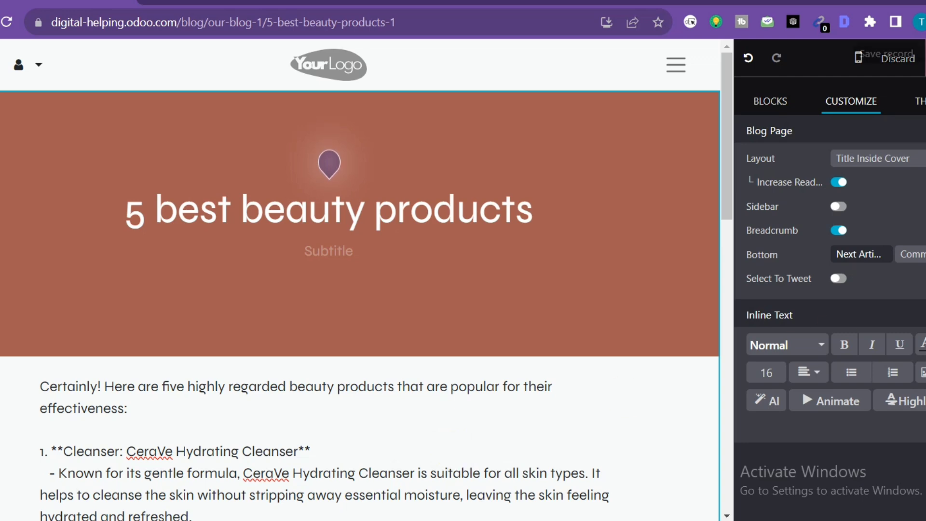
{"action": "left_click_drag", "start_coordinate": [733, 199], "coordinate": [741, 256]}
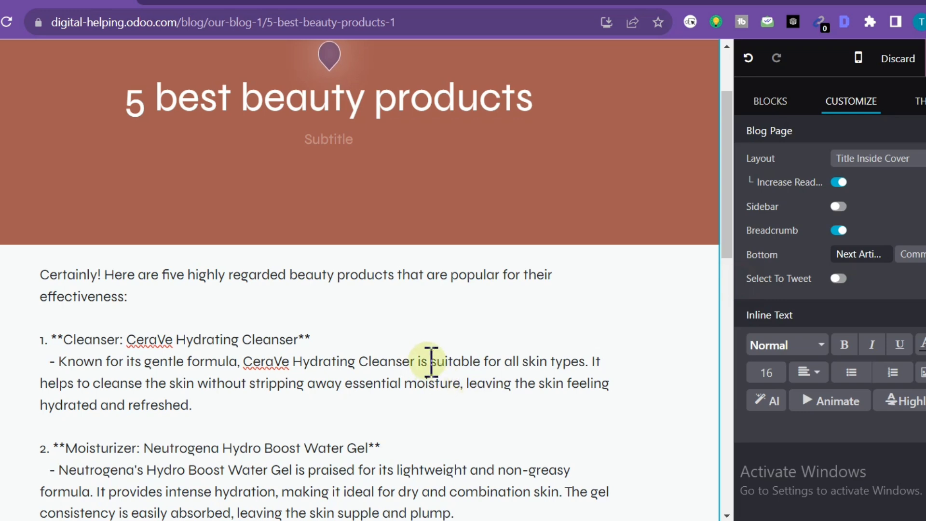
{"action": "triple_click", "coordinate": [455, 361]}
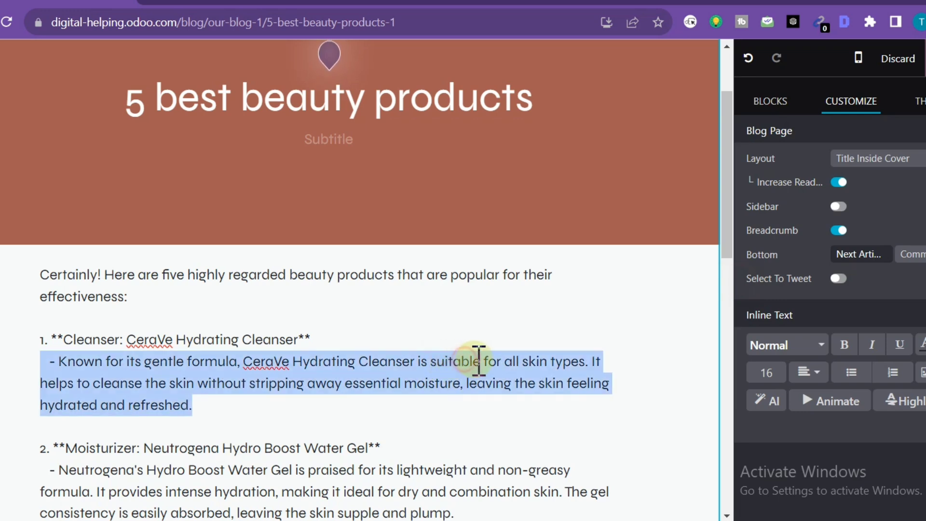
{"action": "left_click", "coordinate": [517, 407]}
{"action": "left_click_drag", "start_coordinate": [466, 384], "coordinate": [617, 389]}
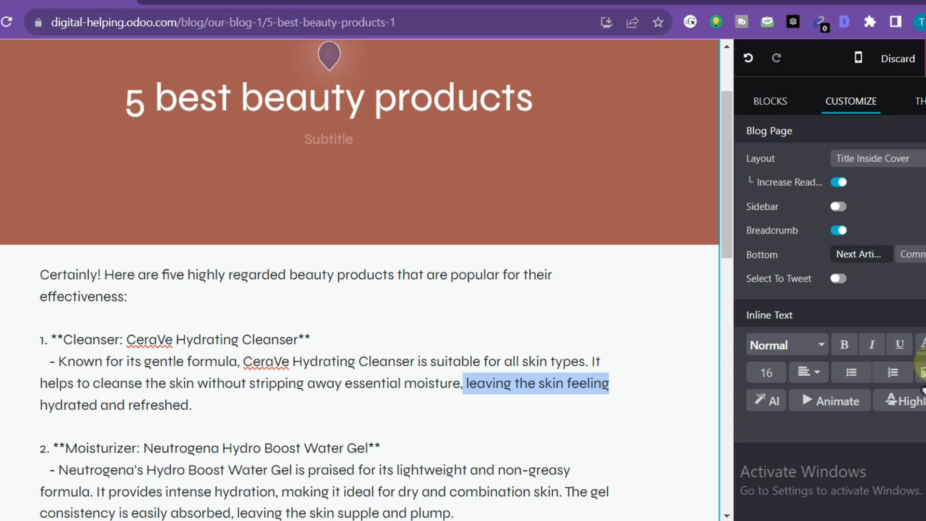
{"action": "left_click", "coordinate": [923, 344]}
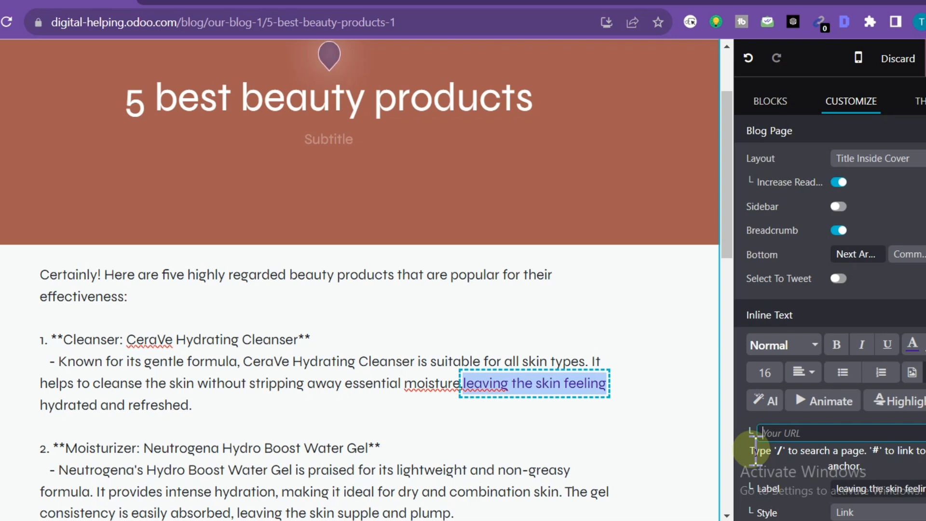
{"action": "type", "text": "www.amazo"}
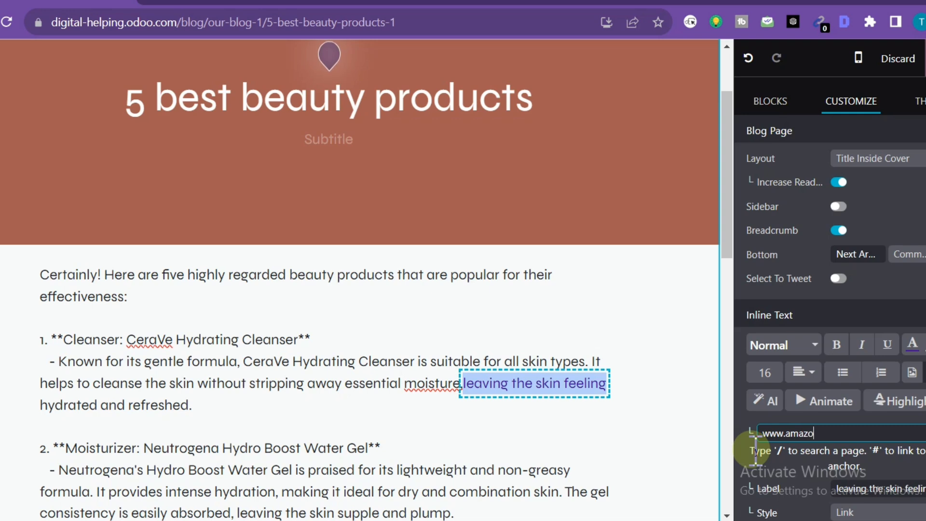
{"action": "type", "text": "n.cp"}
{"action": "key", "text": "BackSpace"}
{"action": "type", "text": "om"}
{"action": "key", "text": "Return"}
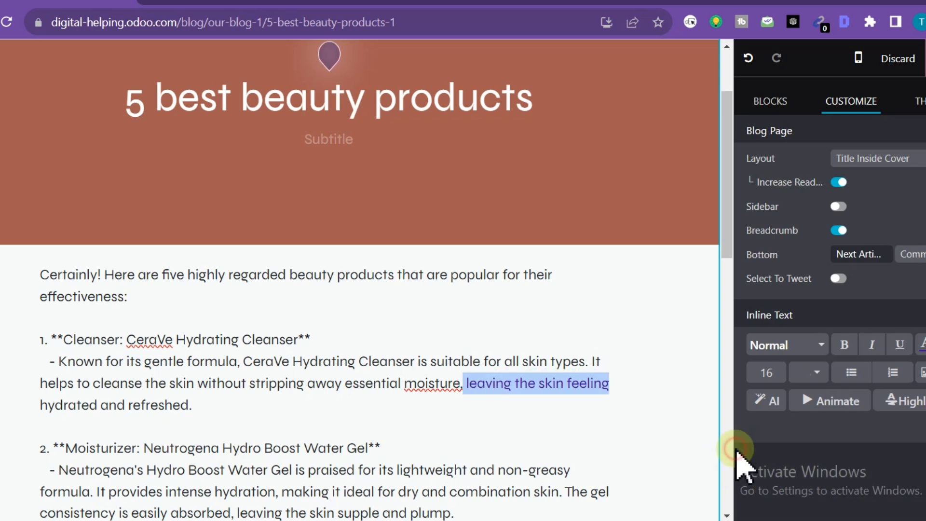
{"action": "left_click", "coordinate": [650, 436]}
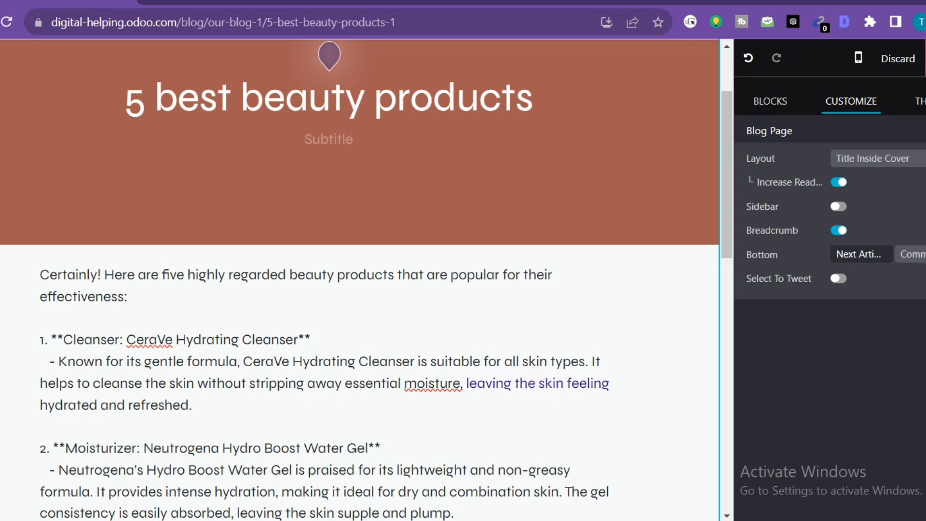
Save the edited blog post and publish it.
{"action": "left_click", "coordinate": [918, 58]}
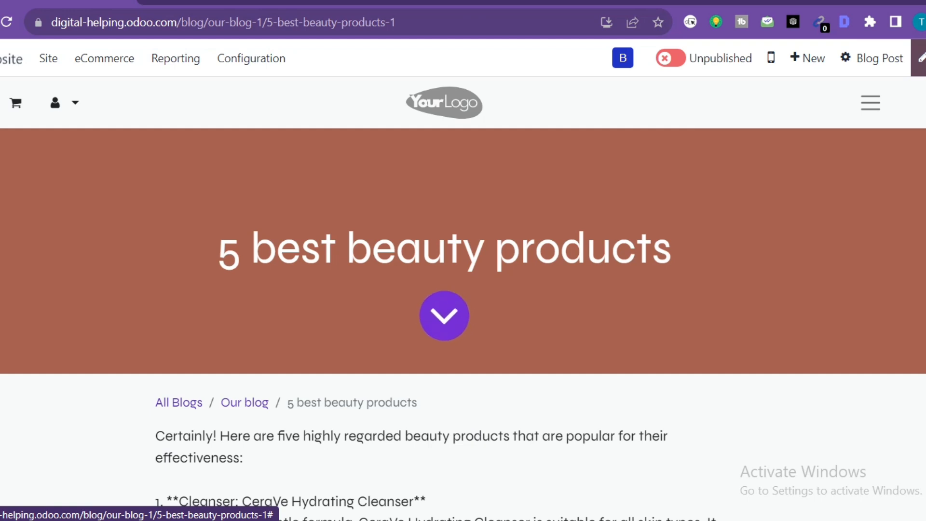
{"action": "left_click", "coordinate": [665, 63]}
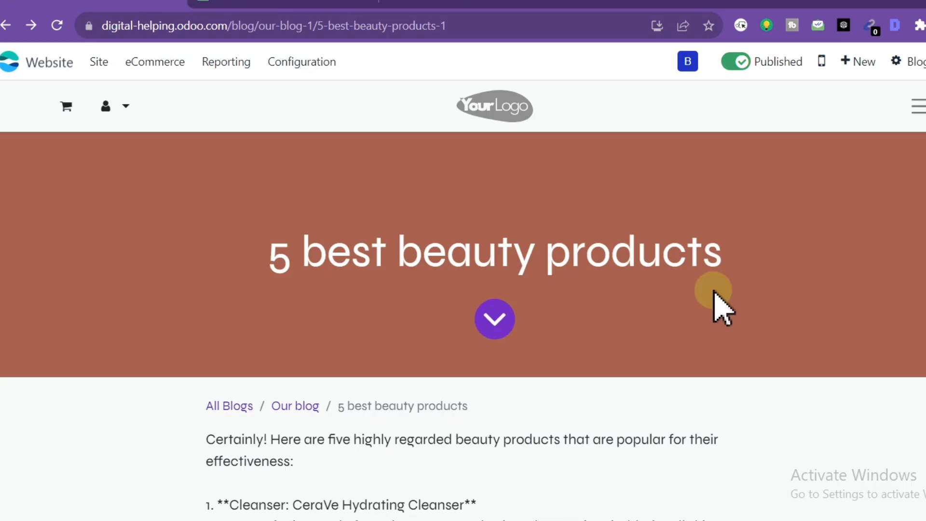
{"action": "scroll", "coordinate": [501, 291], "scroll_direction": "down", "scroll_amount": 3}
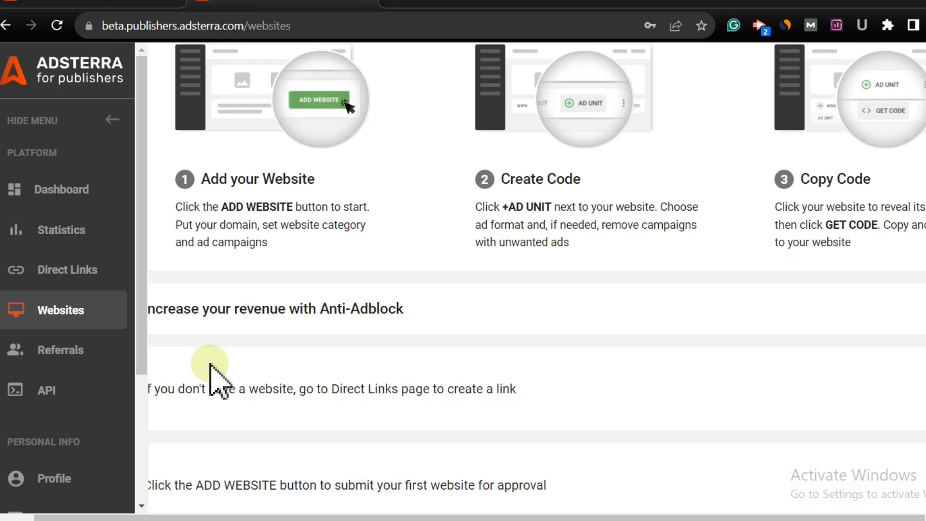
{"action": "scroll", "coordinate": [536, 267], "scroll_direction": "down", "scroll_amount": 1}
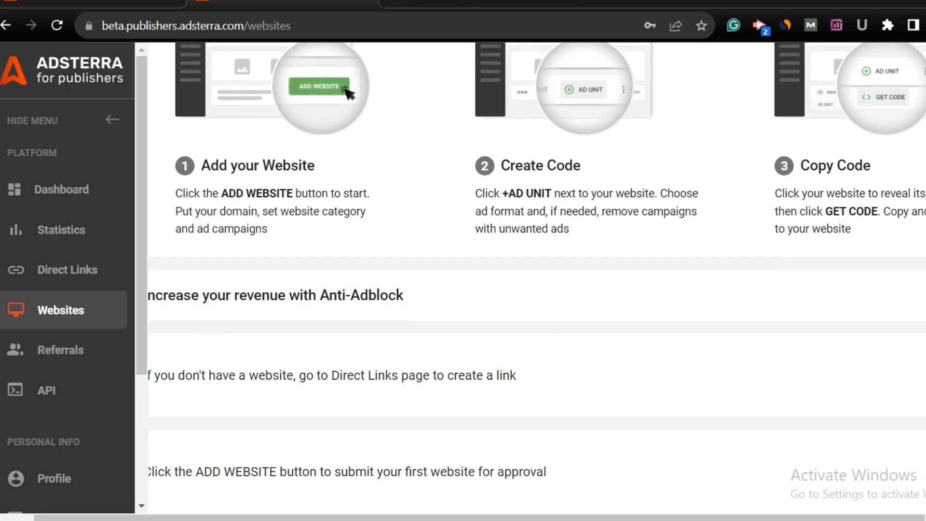
{"action": "scroll", "coordinate": [536, 267], "scroll_direction": "up", "scroll_amount": 1}
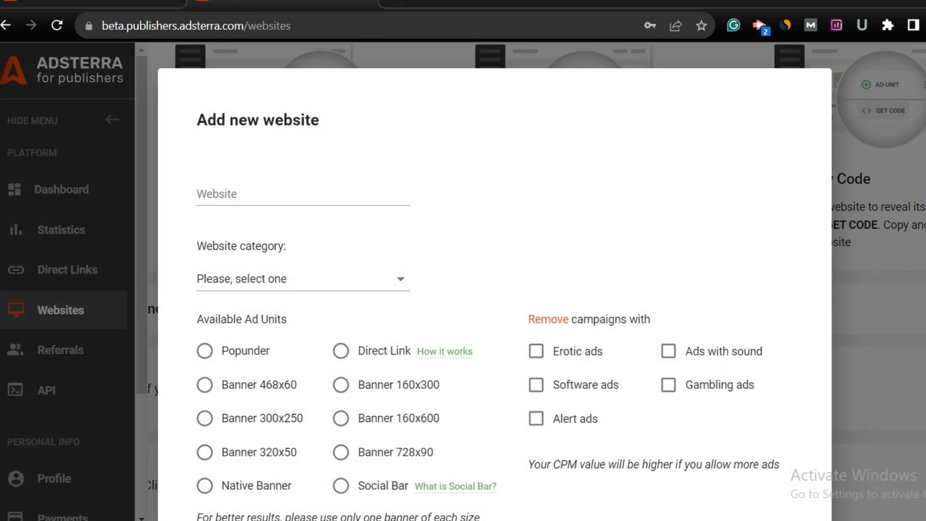
{"action": "left_click", "coordinate": [262, 190]}
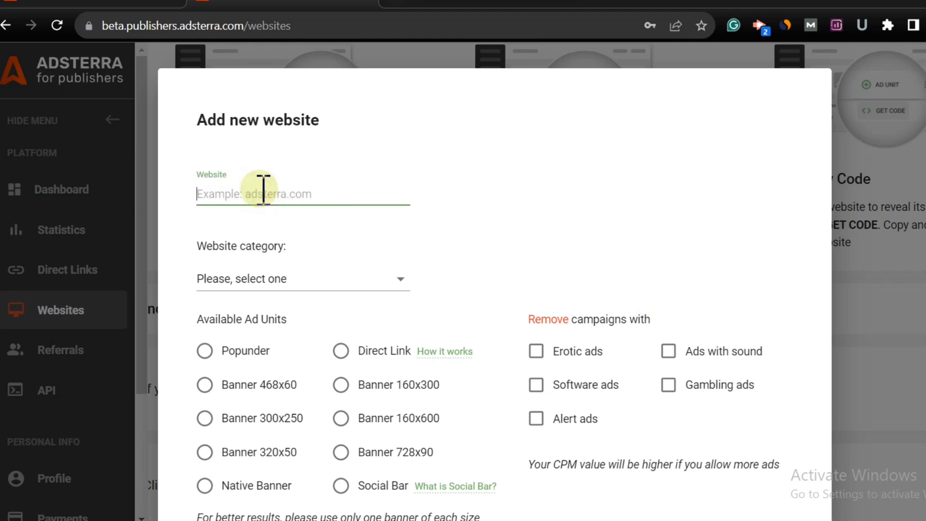
{"action": "right_click", "coordinate": [264, 192]}
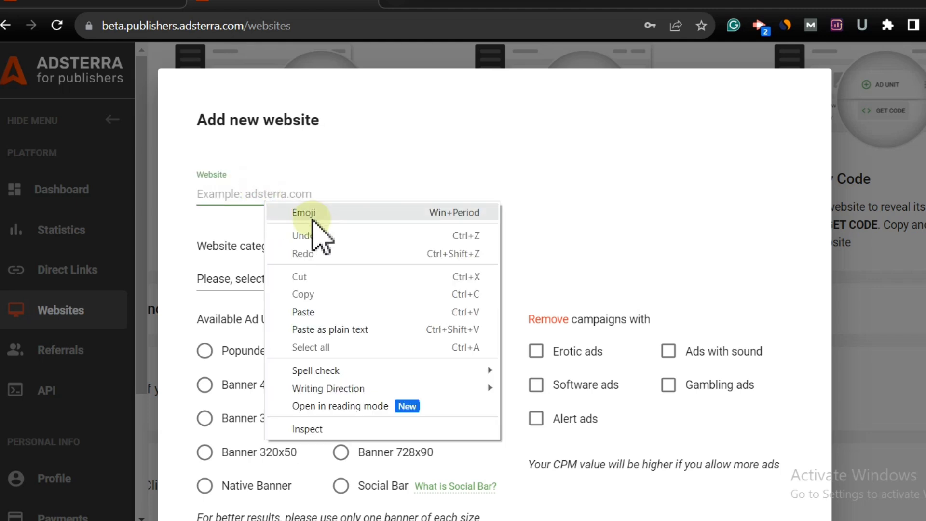
{"action": "left_click", "coordinate": [325, 312]}
Set the website category to Social, submit the website for approval and dismiss the confirmation.
{"action": "left_click", "coordinate": [339, 286]}
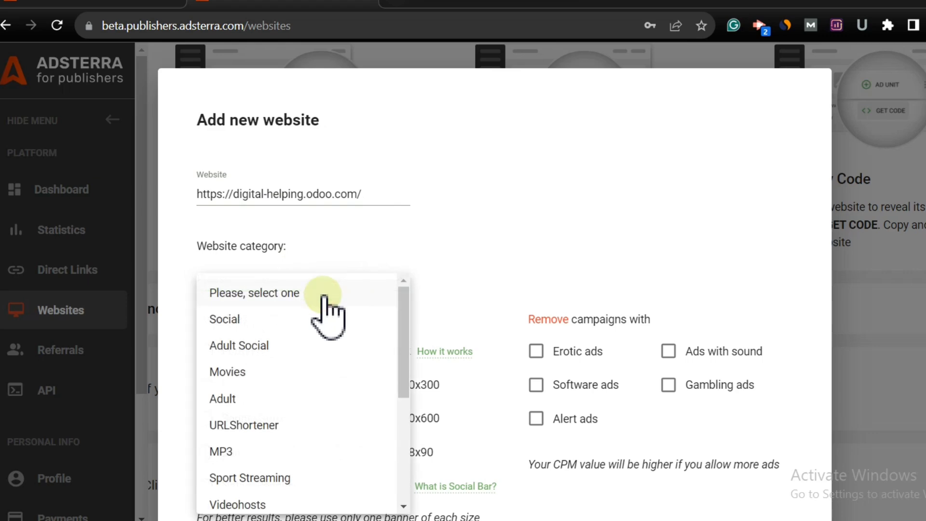
{"action": "left_click", "coordinate": [302, 318]}
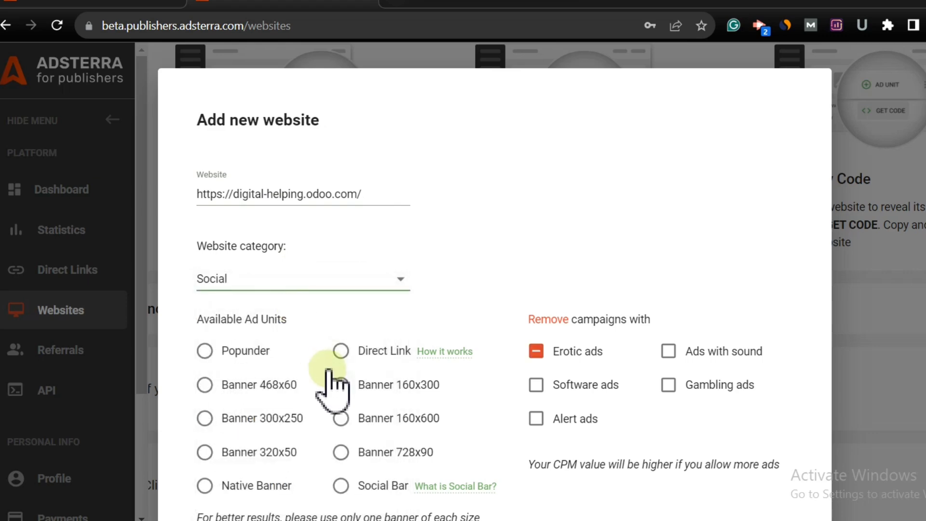
{"action": "scroll", "coordinate": [494, 283], "scroll_direction": "down", "scroll_amount": 5}
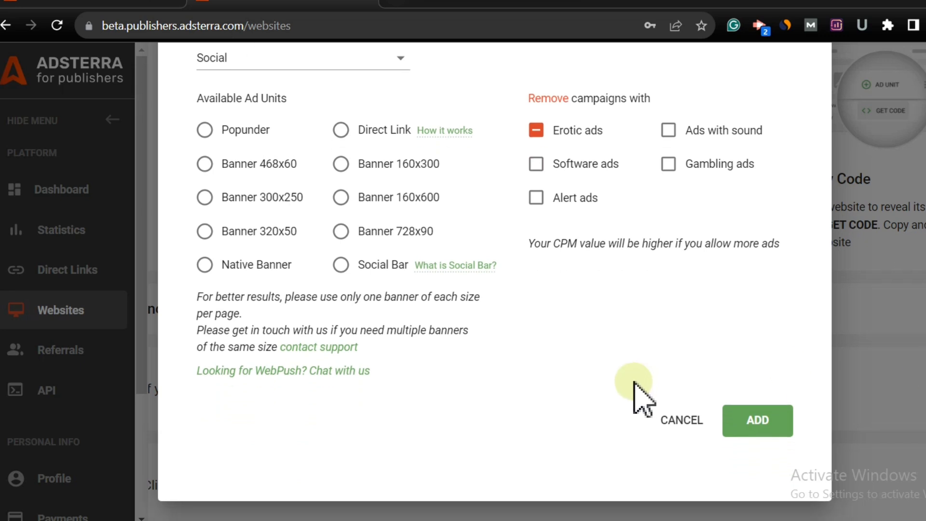
{"action": "left_click", "coordinate": [786, 427]}
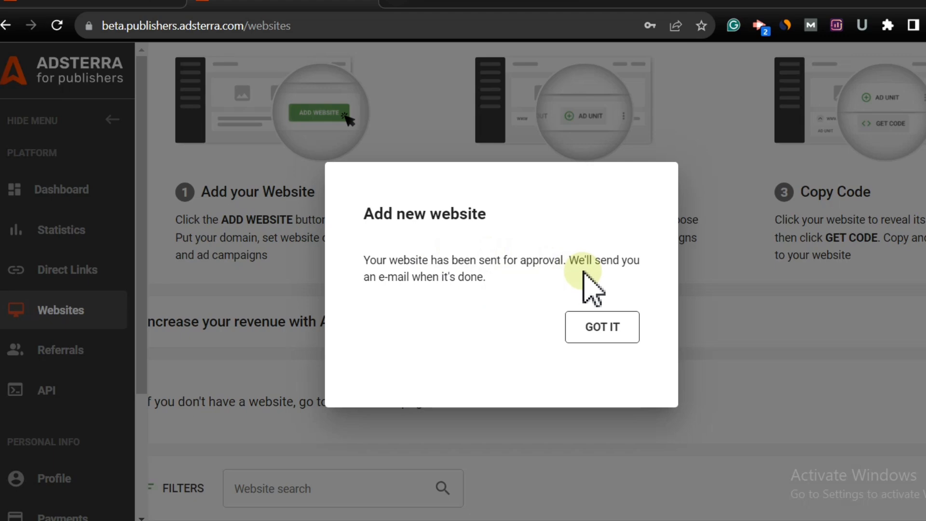
{"action": "left_click", "coordinate": [621, 335]}
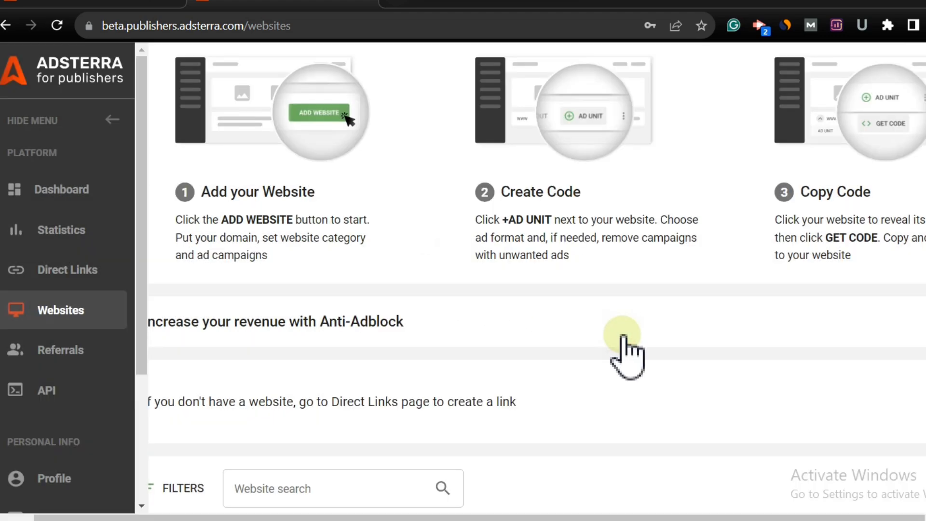
Look over the Adsterra Websites page for the submitted site's approval status and the steps to monetize a website.
{"action": "scroll", "coordinate": [530, 289], "scroll_direction": "down", "scroll_amount": 3}
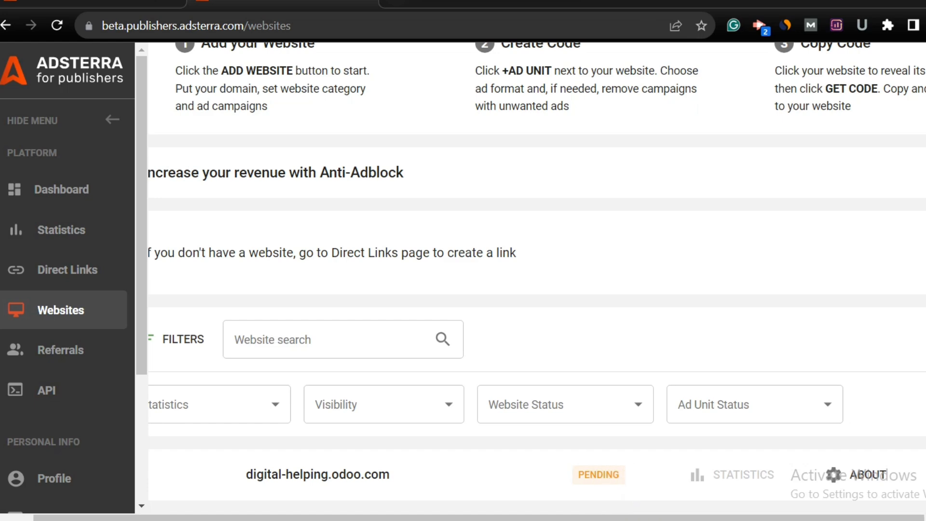
{"action": "scroll", "coordinate": [537, 278], "scroll_direction": "up", "scroll_amount": 2}
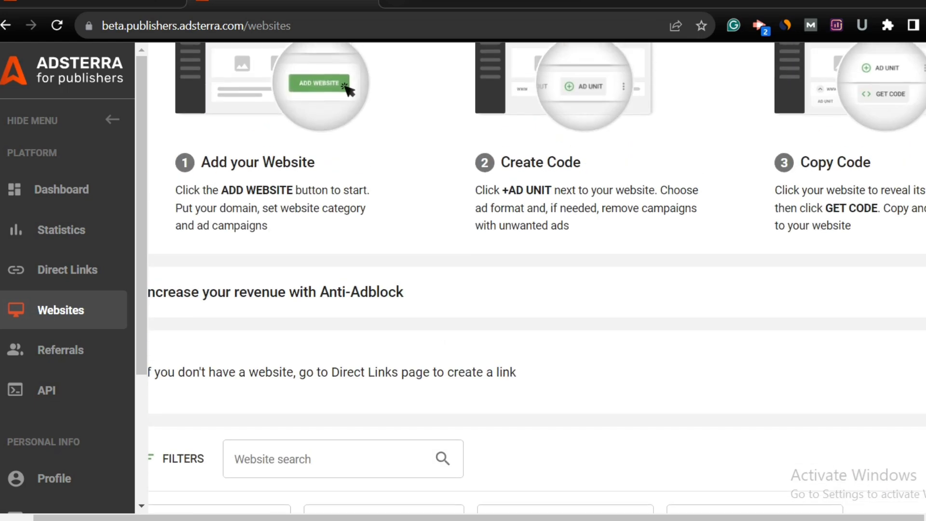
{"action": "scroll", "coordinate": [537, 278], "scroll_direction": "down", "scroll_amount": 2}
{"action": "scroll", "coordinate": [537, 278], "scroll_direction": "up", "scroll_amount": 1}
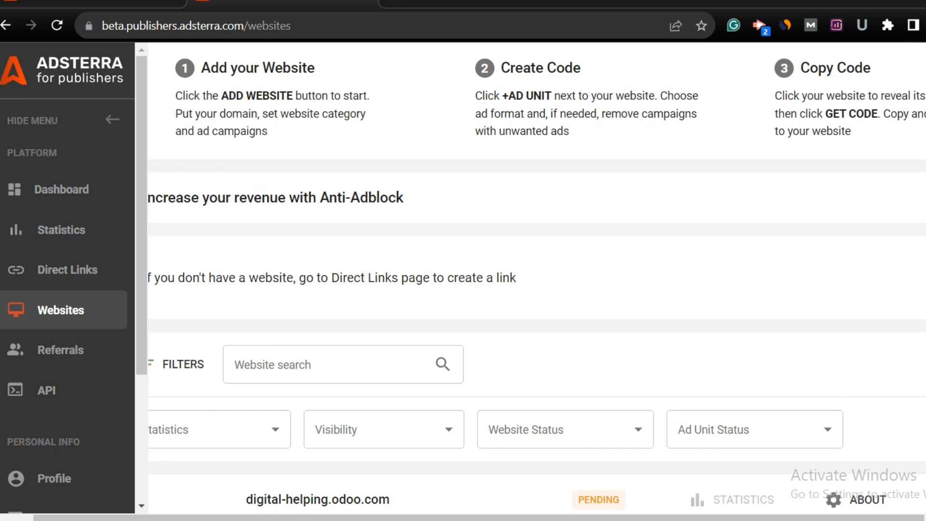
{"action": "scroll", "coordinate": [536, 277], "scroll_direction": "up", "scroll_amount": 6}
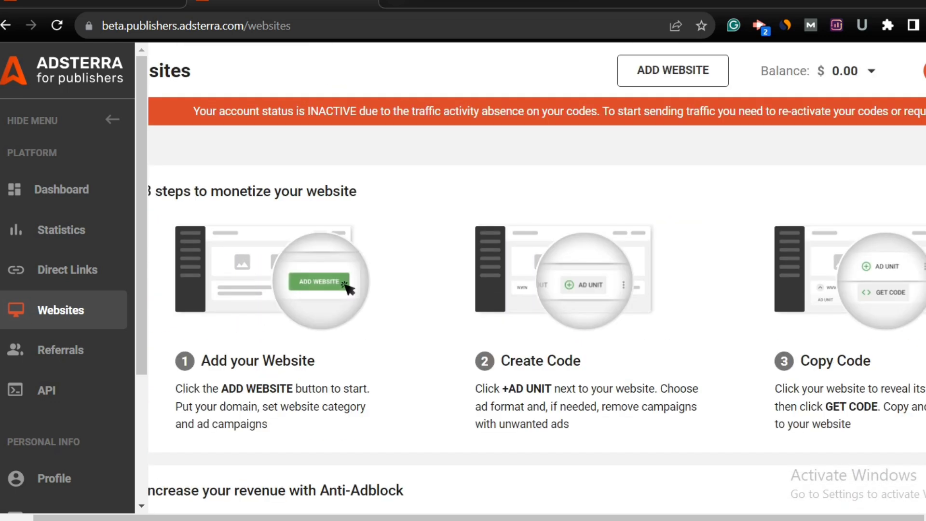
{"action": "scroll", "coordinate": [569, 424], "scroll_direction": "down", "scroll_amount": 2}
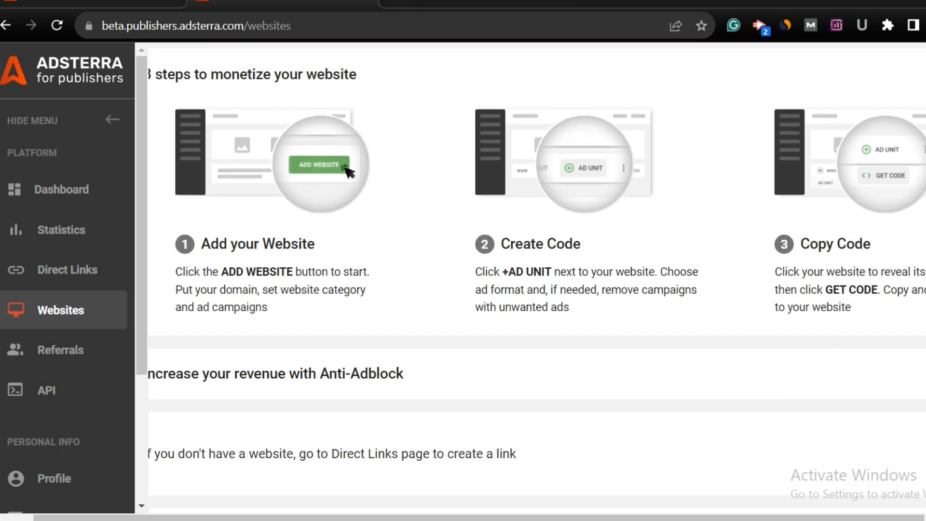
Request a new direct link on Adsterra's Direct Links page and dismiss the submission confirmation.
{"action": "left_click", "coordinate": [49, 277]}
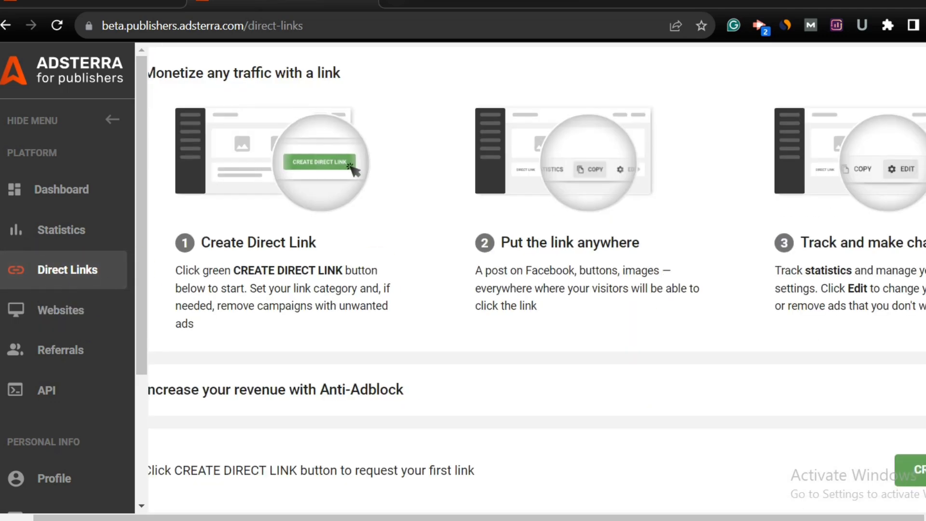
{"action": "scroll", "coordinate": [535, 277], "scroll_direction": "down", "scroll_amount": 5}
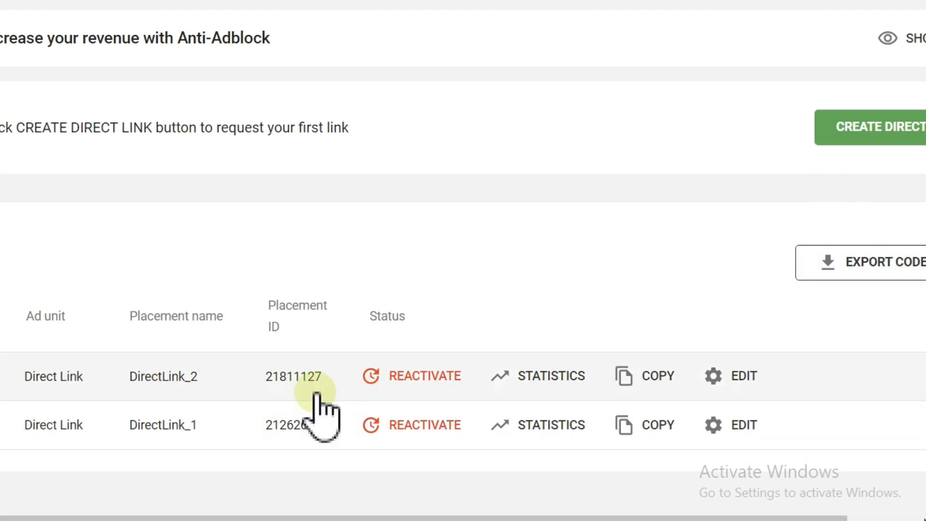
{"action": "left_click", "coordinate": [841, 138]}
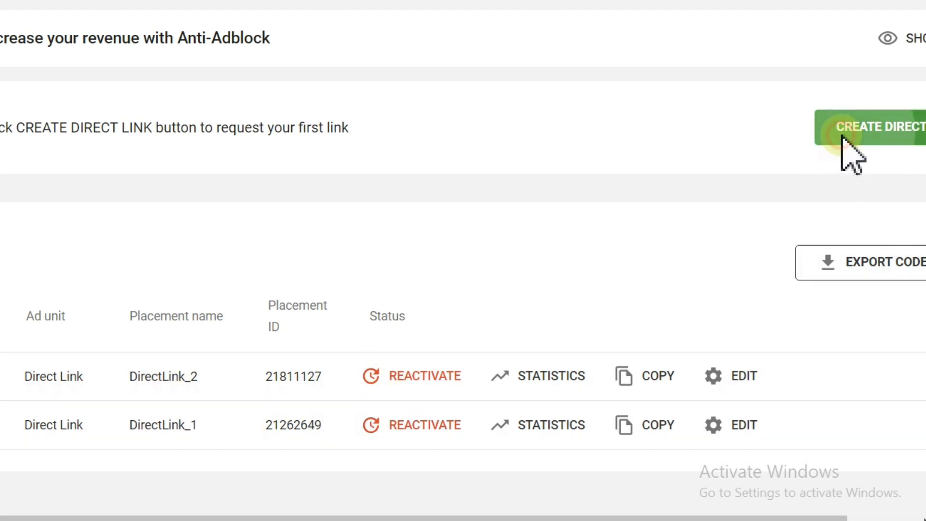
{"action": "left_click", "coordinate": [173, 205]}
{"action": "left_click", "coordinate": [535, 515]}
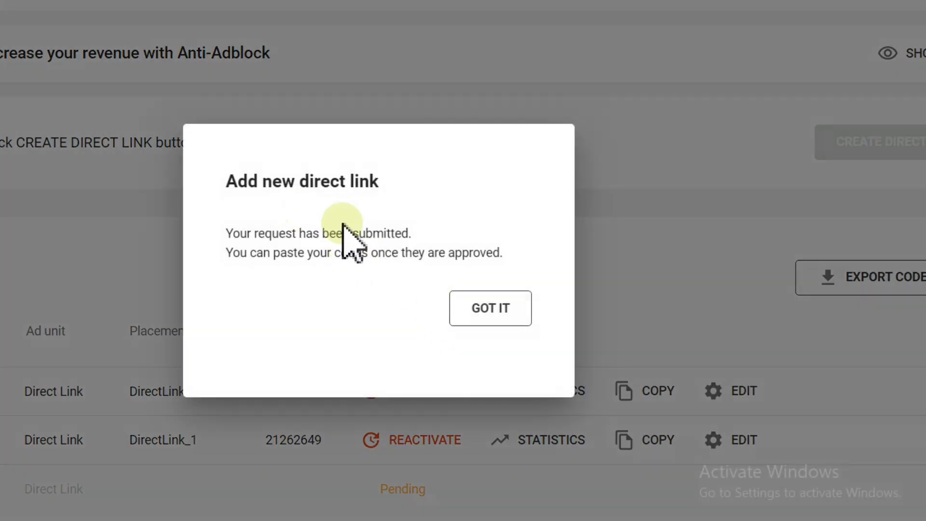
{"action": "left_click", "coordinate": [475, 307]}
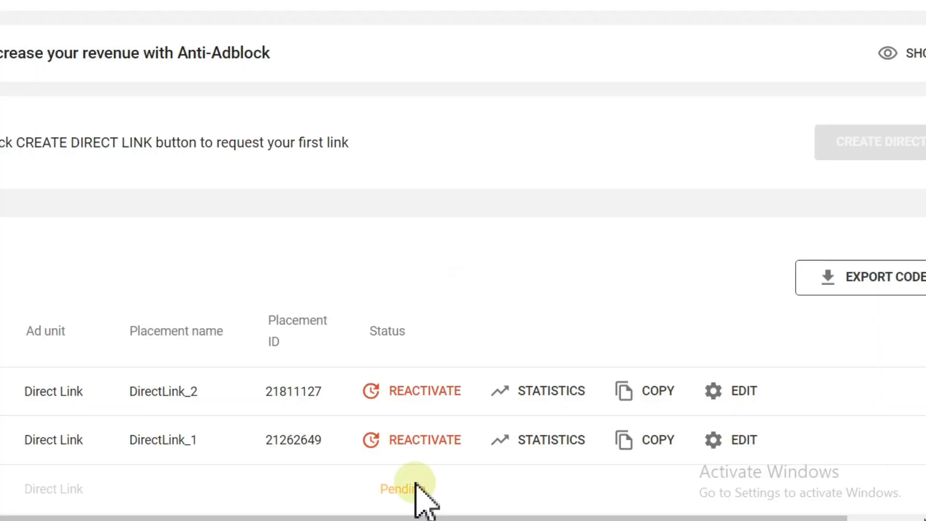
Check the affiliate link on "leaving the skin feeling" in the published blog post by following it, and return.
{"action": "left_click", "coordinate": [389, 389]}
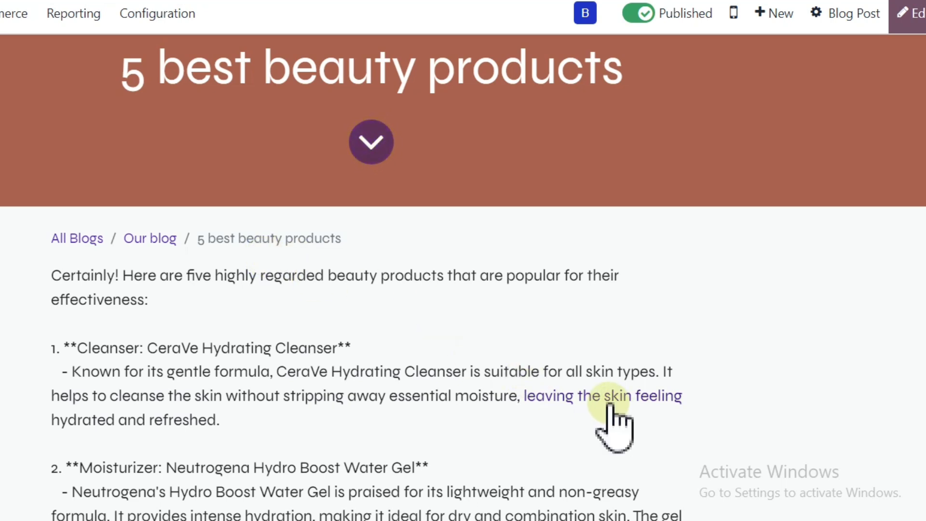
{"action": "left_click", "coordinate": [539, 395]}
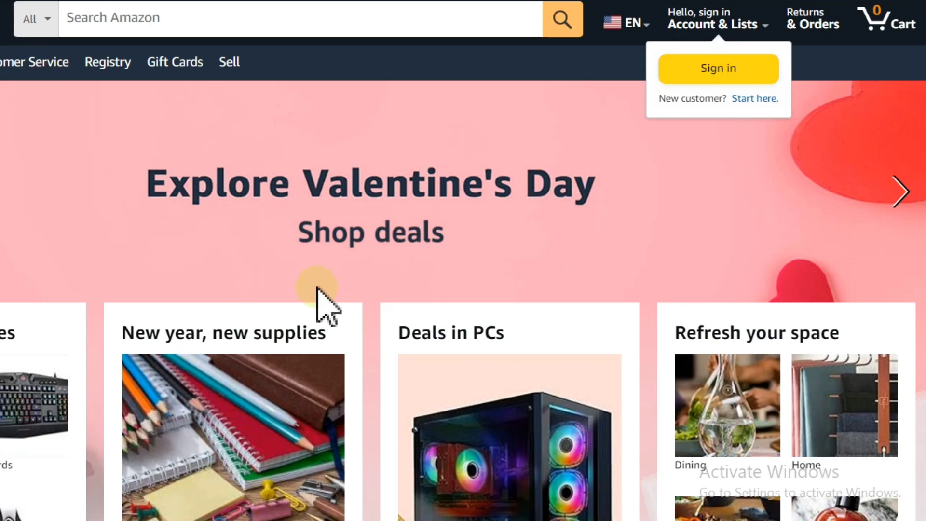
{"action": "key", "text": "alt+Left"}
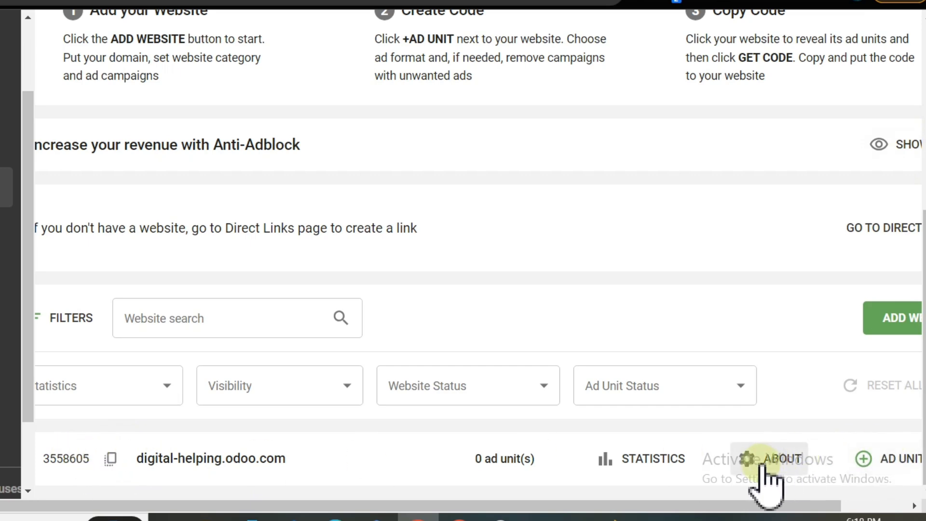
Request a Banner 160x600 ad unit for digital-helping.odoo.com on Adsterra's Websites page and dismiss the confirmation.
{"action": "left_click", "coordinate": [898, 457]}
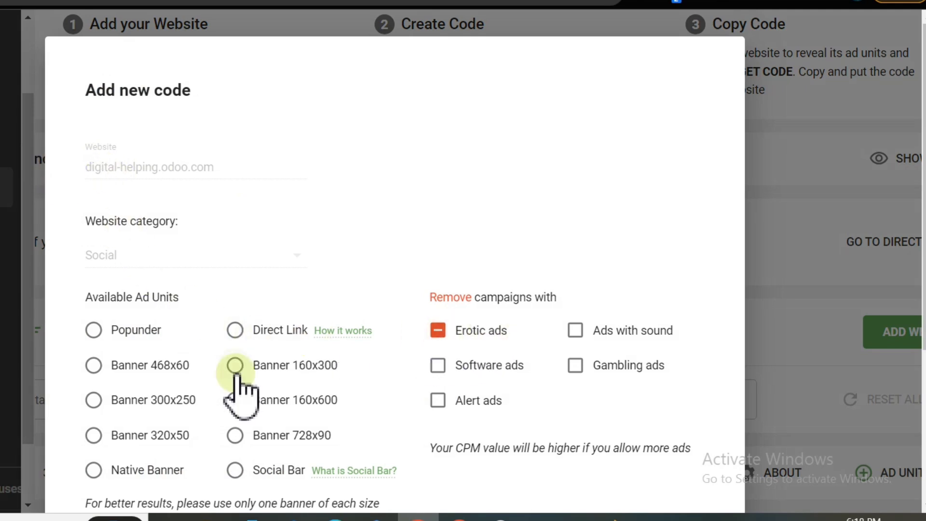
{"action": "left_click", "coordinate": [244, 403]}
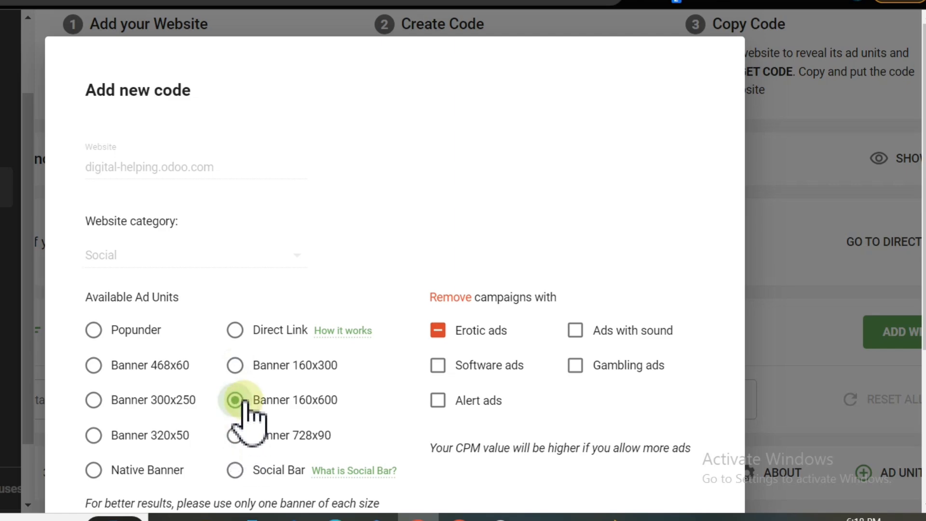
{"action": "scroll", "coordinate": [922, 226], "scroll_direction": "down", "scroll_amount": 5}
{"action": "left_click", "coordinate": [646, 404]}
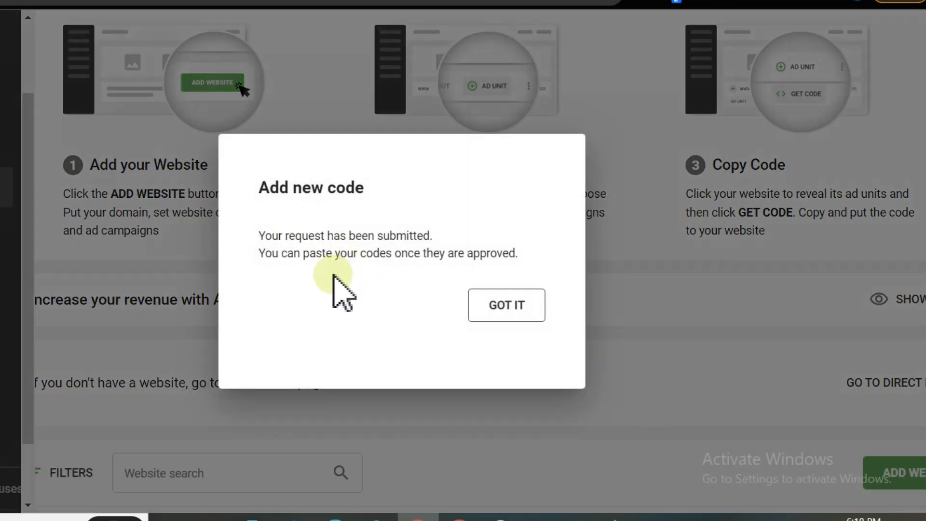
{"action": "left_click", "coordinate": [536, 309]}
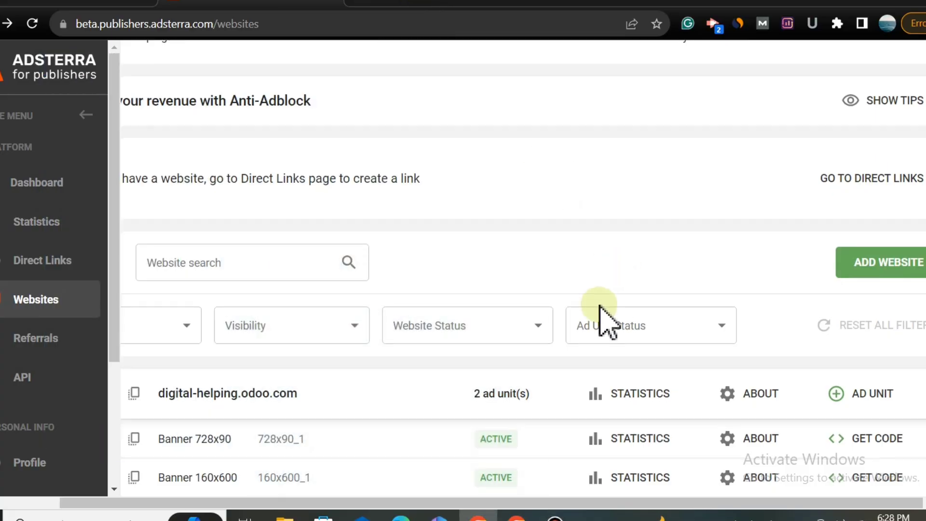
Get the Banner 728x90 ad code for digital-helping.odoo.com and copy it.
{"action": "scroll", "coordinate": [600, 306], "scroll_direction": "down", "scroll_amount": 1}
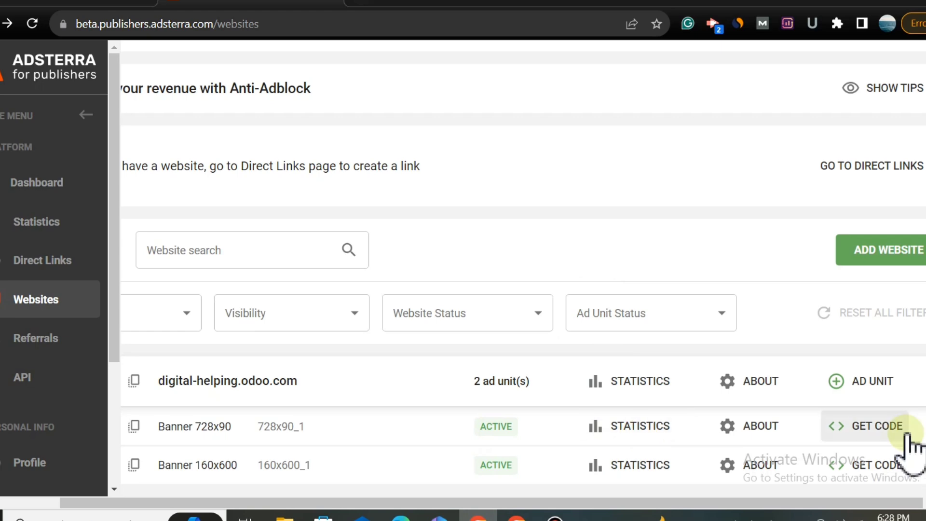
{"action": "left_click", "coordinate": [874, 426]}
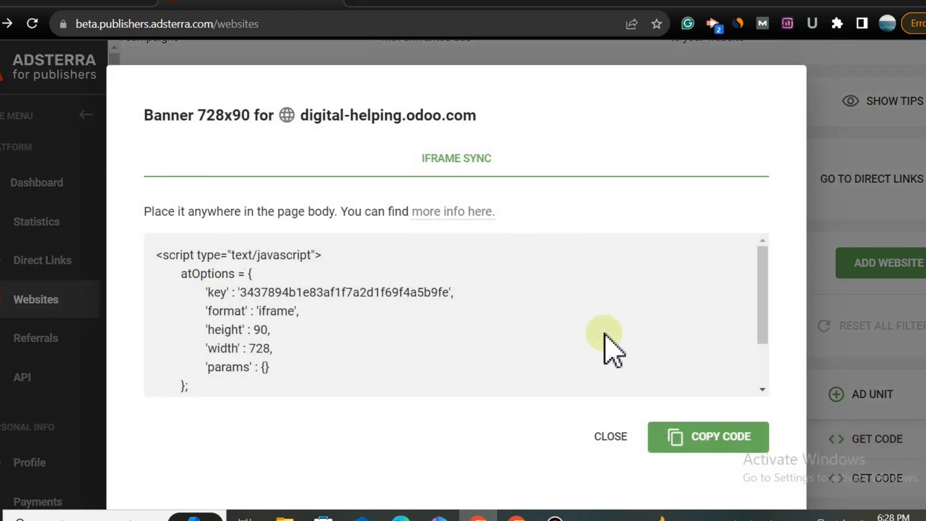
{"action": "left_click", "coordinate": [703, 449]}
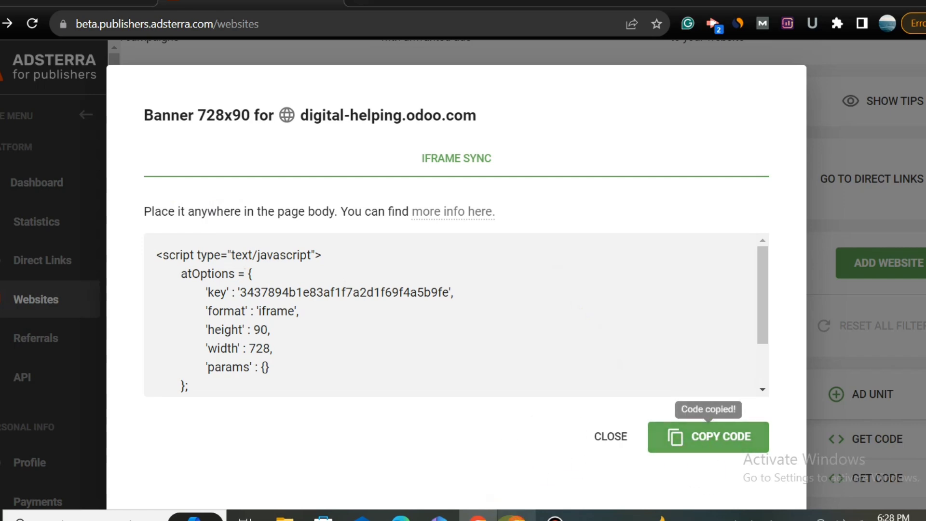
Switch to the Odoo post "5 best beauty products", start editing it and insert an Embed Code block below the introductory paragraph.
{"action": "left_click", "coordinate": [516, 514]}
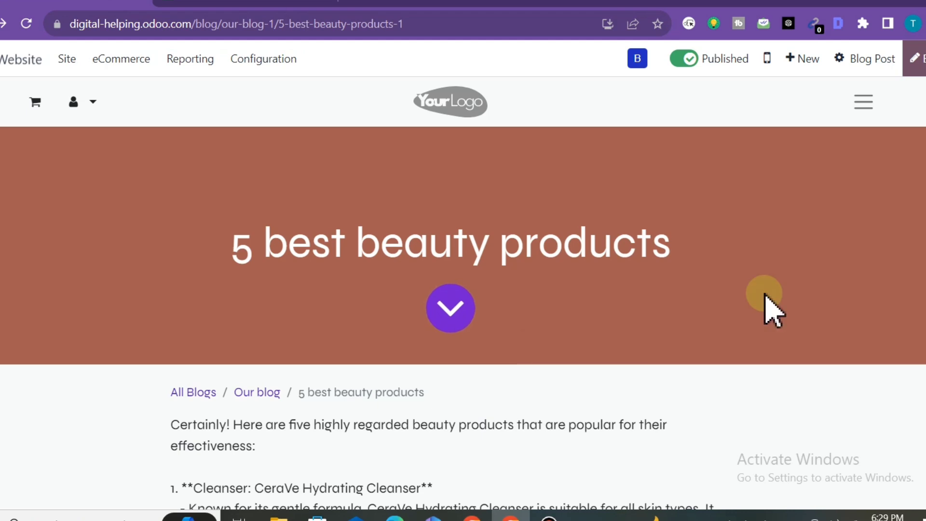
{"action": "scroll", "coordinate": [463, 289], "scroll_direction": "down", "scroll_amount": 2}
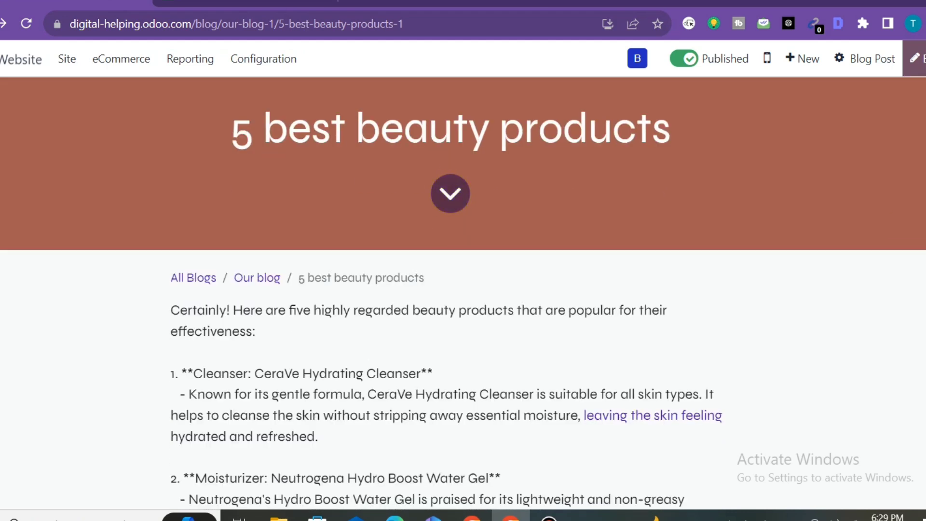
{"action": "scroll", "coordinate": [918, 175], "scroll_direction": "up", "scroll_amount": 2}
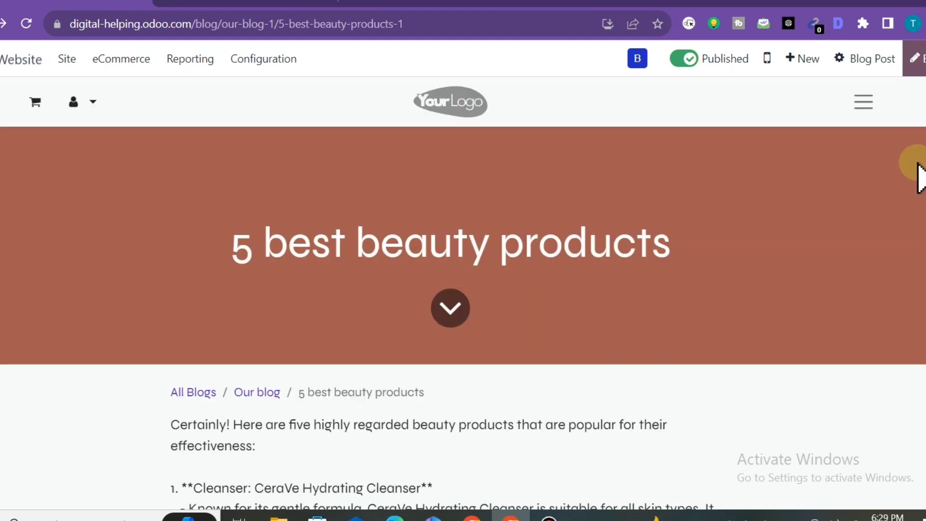
{"action": "left_click", "coordinate": [914, 56]}
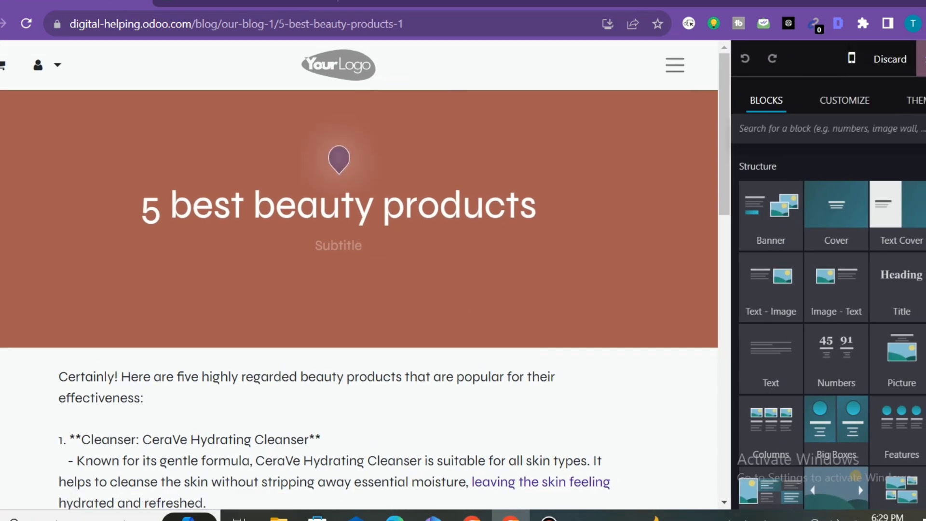
{"action": "scroll", "coordinate": [785, 340], "scroll_direction": "down", "scroll_amount": 8}
{"action": "scroll", "coordinate": [785, 340], "scroll_direction": "down", "scroll_amount": 7}
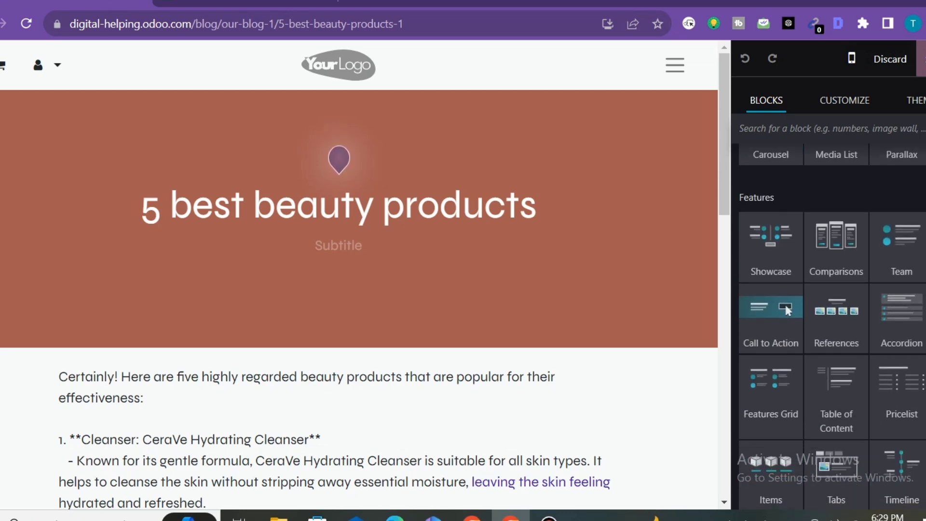
{"action": "scroll", "coordinate": [785, 340], "scroll_direction": "down", "scroll_amount": 5}
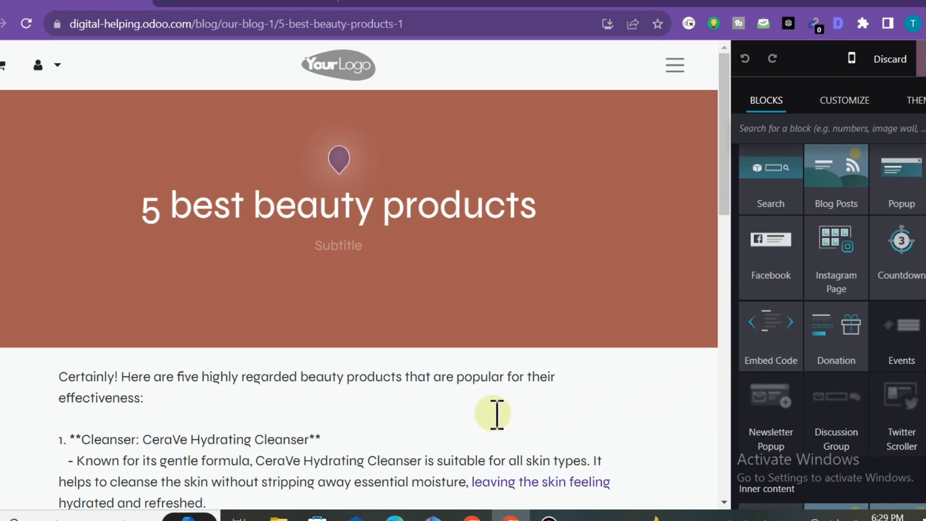
{"action": "left_click_drag", "start_coordinate": [756, 343], "coordinate": [442, 440]}
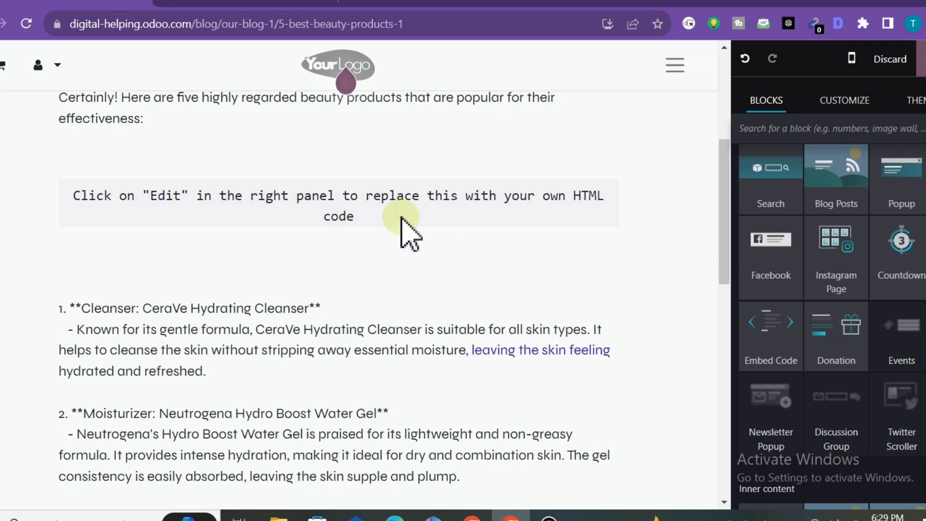
Paste the copied banner script after the placeholder HTML in the Embed Code block, then save the code and the blog post.
{"action": "left_click", "coordinate": [353, 203]}
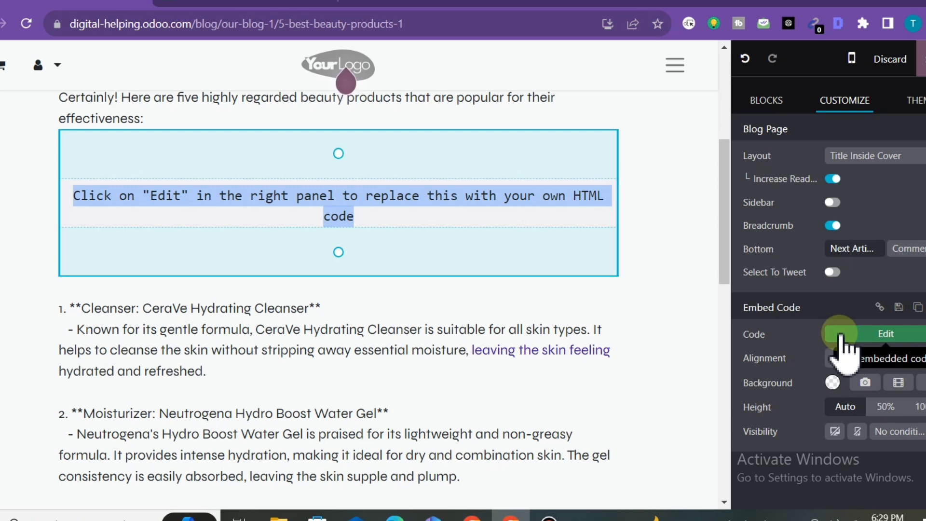
{"action": "left_click", "coordinate": [840, 335]}
{"action": "left_click", "coordinate": [192, 193]}
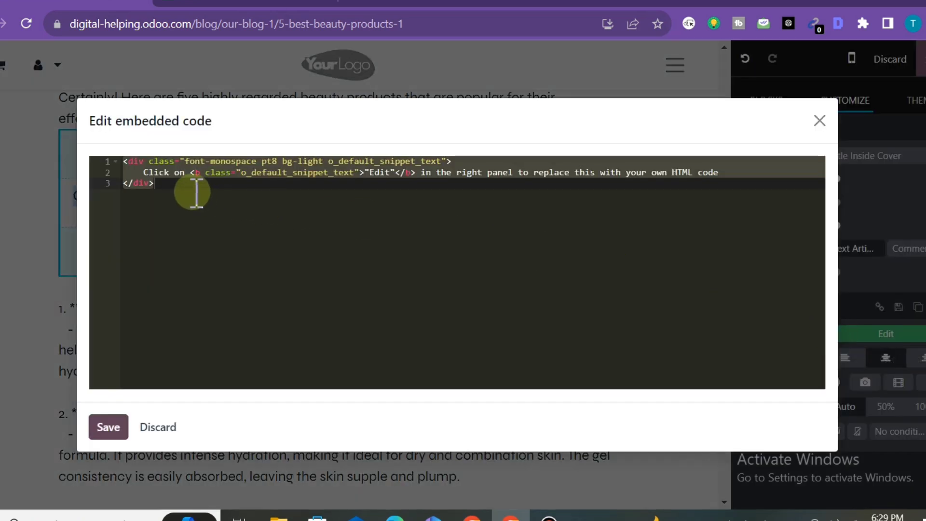
{"action": "right_click", "coordinate": [193, 192]}
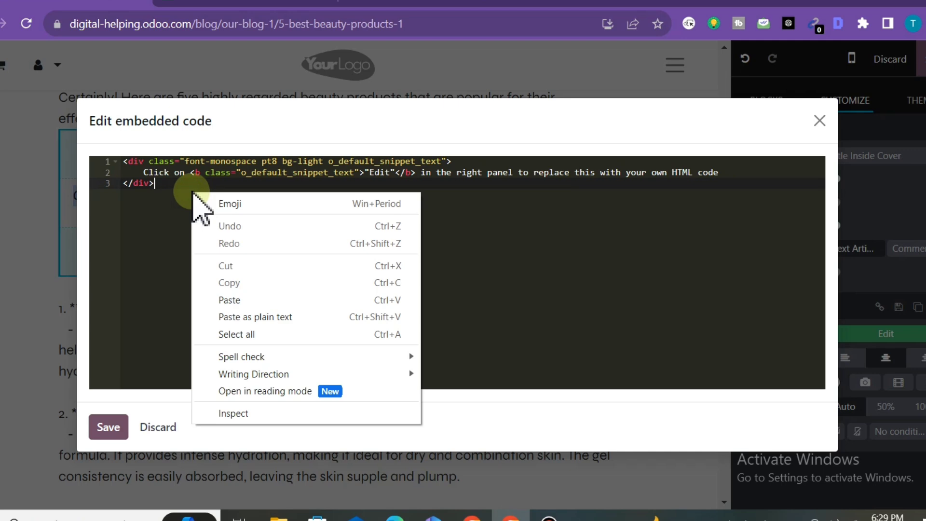
{"action": "left_click", "coordinate": [237, 300]}
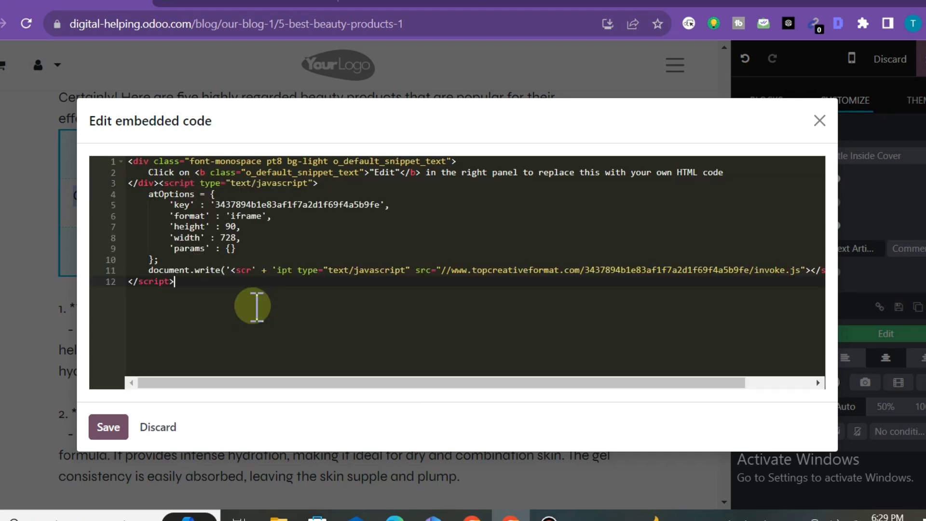
{"action": "left_click", "coordinate": [124, 430]}
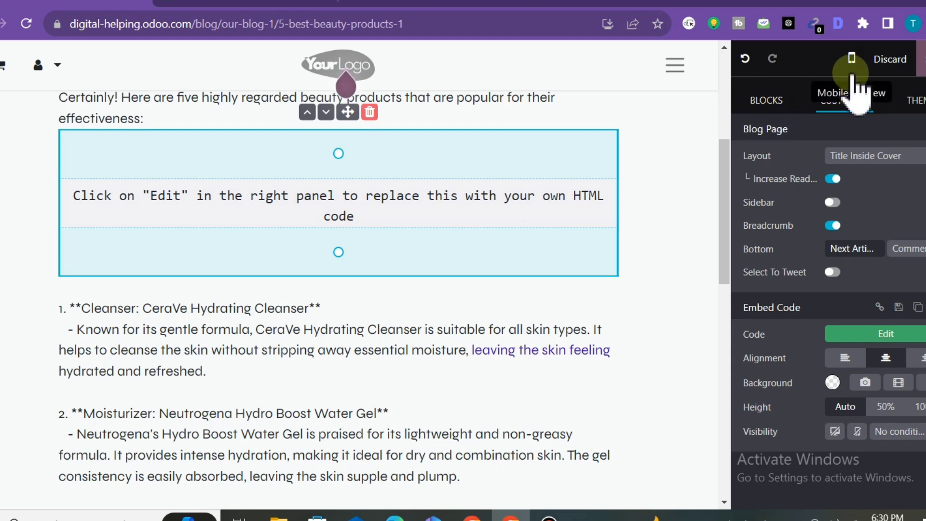
{"action": "left_click", "coordinate": [921, 57]}
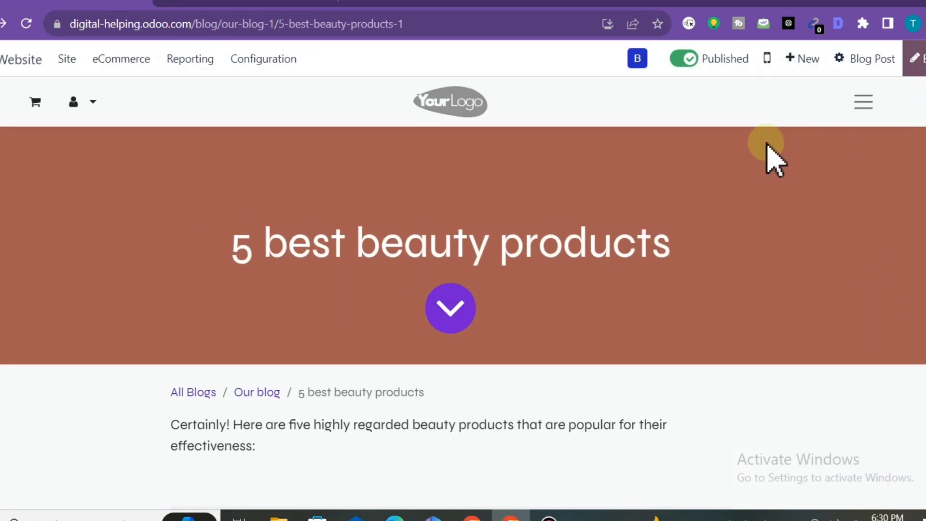
Examine the published post to see how the ad banner displays between the introduction and the first product.
{"action": "scroll", "coordinate": [463, 289], "scroll_direction": "down", "scroll_amount": 7}
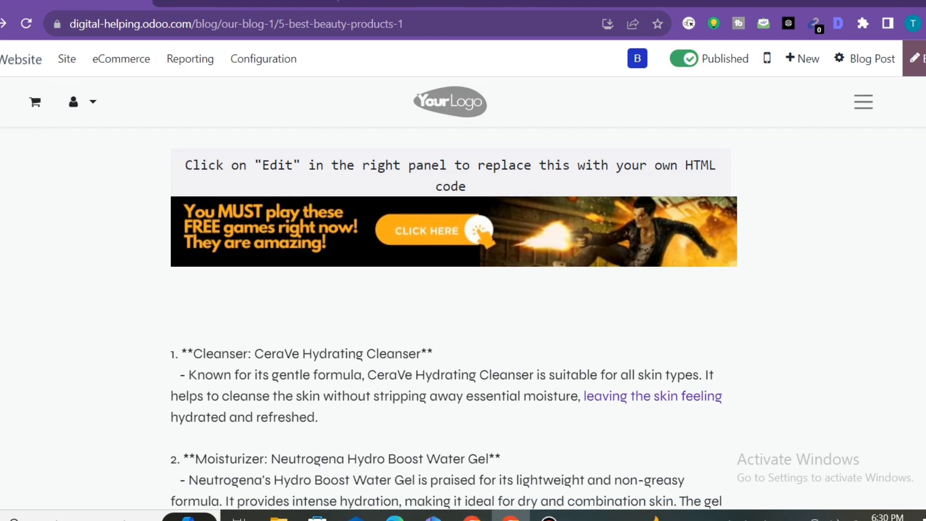
{"action": "scroll", "coordinate": [454, 332], "scroll_direction": "down", "scroll_amount": 4}
{"action": "scroll", "coordinate": [455, 332], "scroll_direction": "up", "scroll_amount": 5}
{"action": "scroll", "coordinate": [463, 289], "scroll_direction": "up", "scroll_amount": 5}
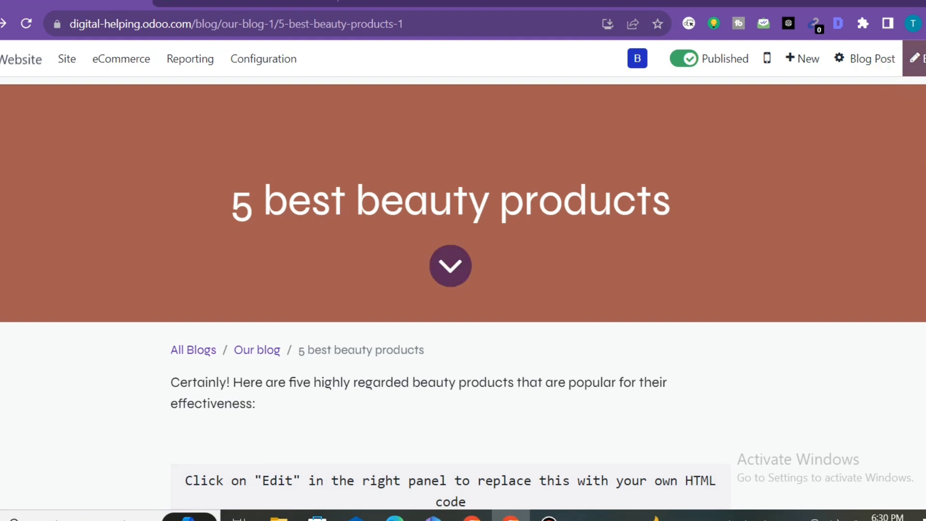
{"action": "scroll", "coordinate": [463, 294], "scroll_direction": "down", "scroll_amount": 4}
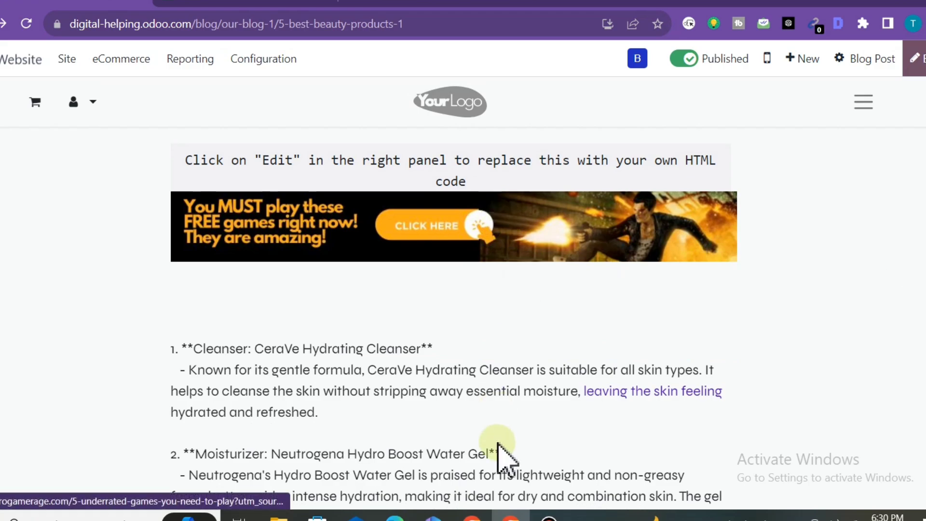
Close the Banner 728x90 code on Adsterra and return to the beginning of the Odoo blog post.
{"action": "left_click", "coordinate": [473, 517]}
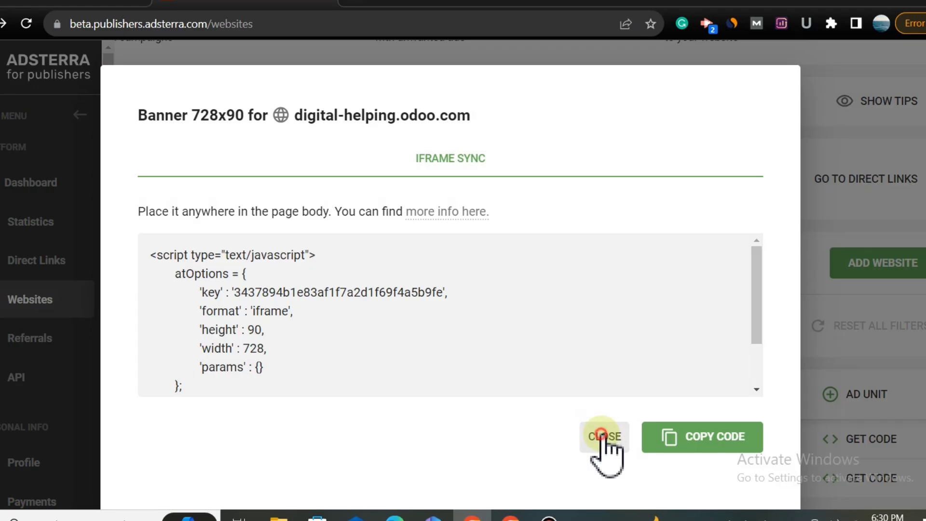
{"action": "left_click", "coordinate": [605, 436]}
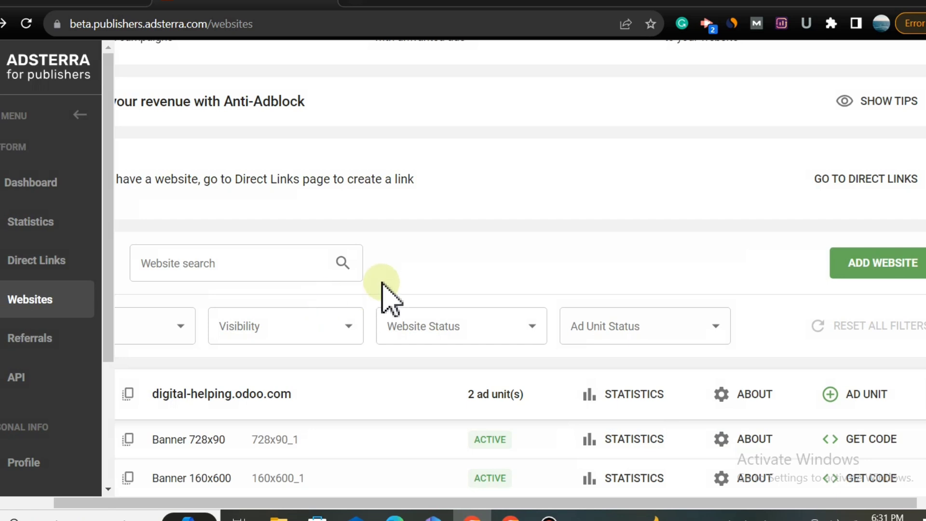
{"action": "left_click", "coordinate": [511, 515]}
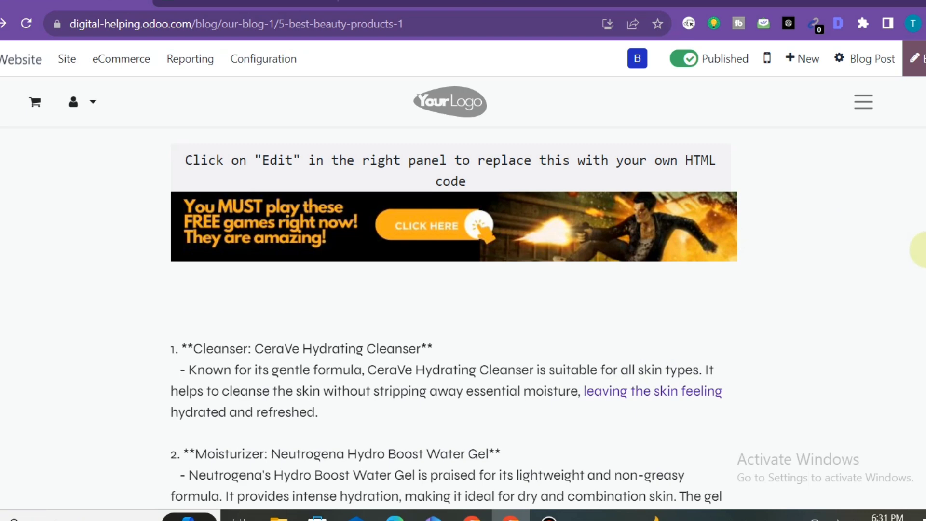
{"action": "scroll", "coordinate": [451, 294], "scroll_direction": "up", "scroll_amount": 6}
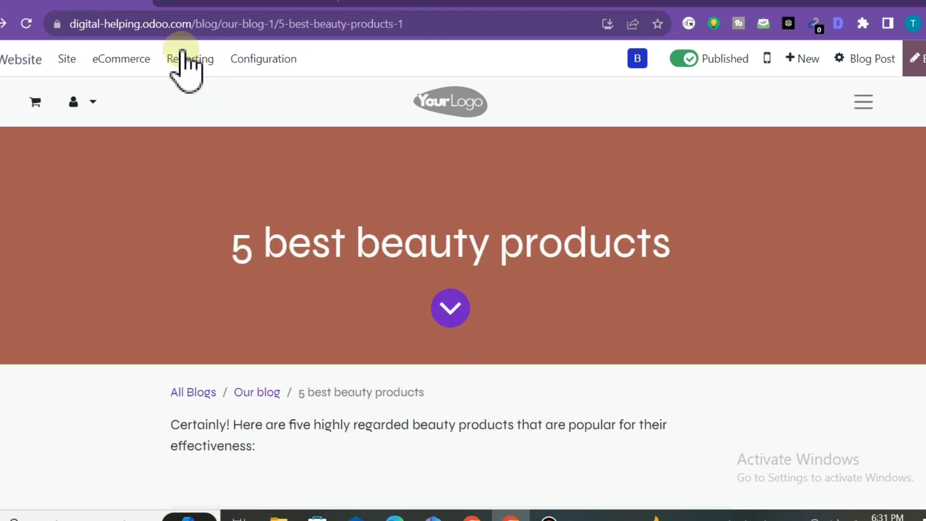
Load the website's homepage, digital-helping.odoo.com, by removing the blog post path from the address.
{"action": "left_click_drag", "start_coordinate": [200, 23], "coordinate": [543, 27]}
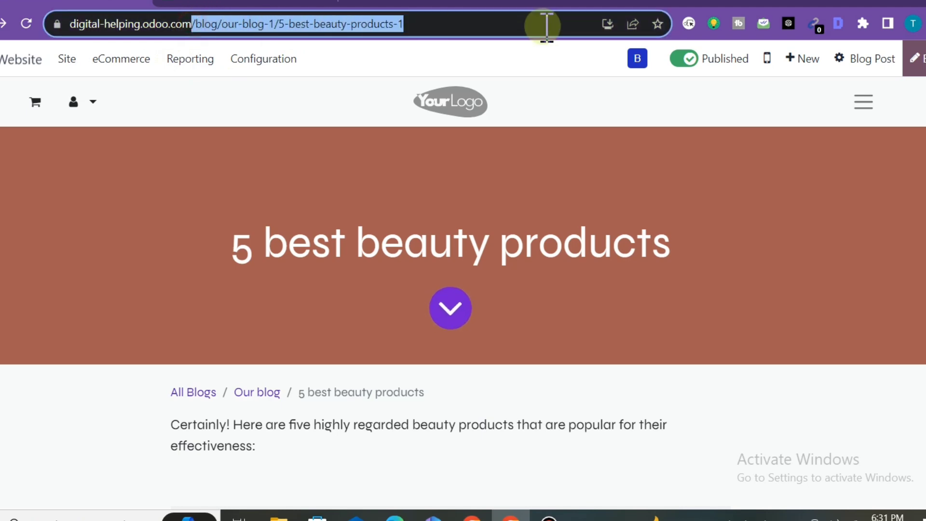
{"action": "key", "text": "BackSpace"}
{"action": "key", "text": "Return"}
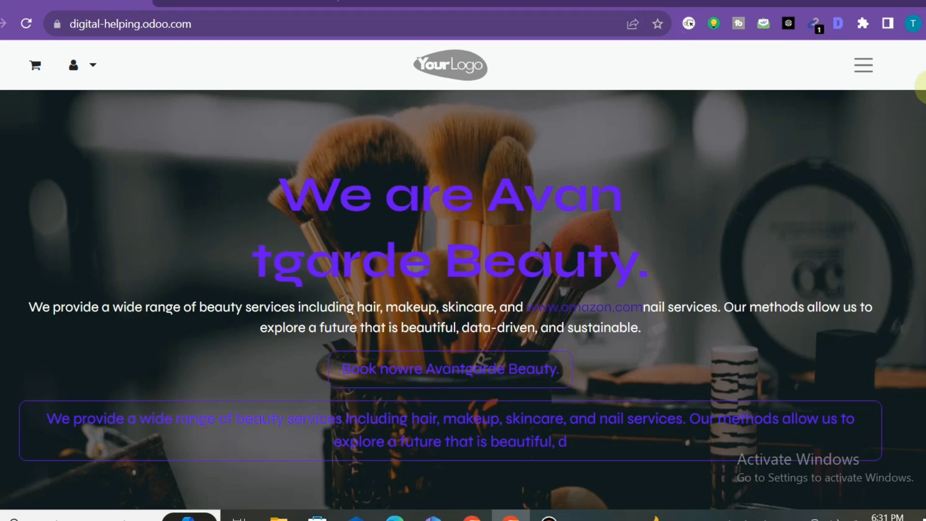
{"action": "left_click_drag", "start_coordinate": [925, 68], "coordinate": [922, 24]}
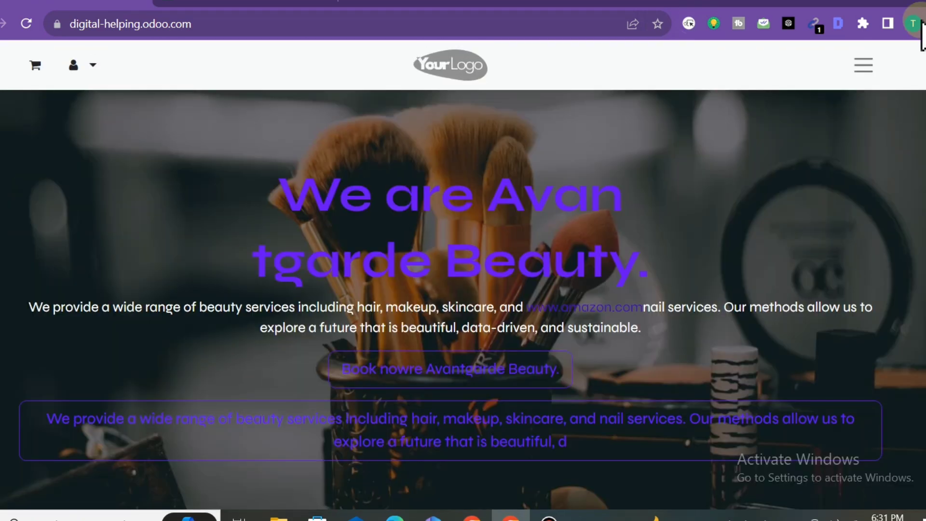
Go to the site's News page, switch to the "Our blog" listing and locate the published post.
{"action": "left_click", "coordinate": [858, 70]}
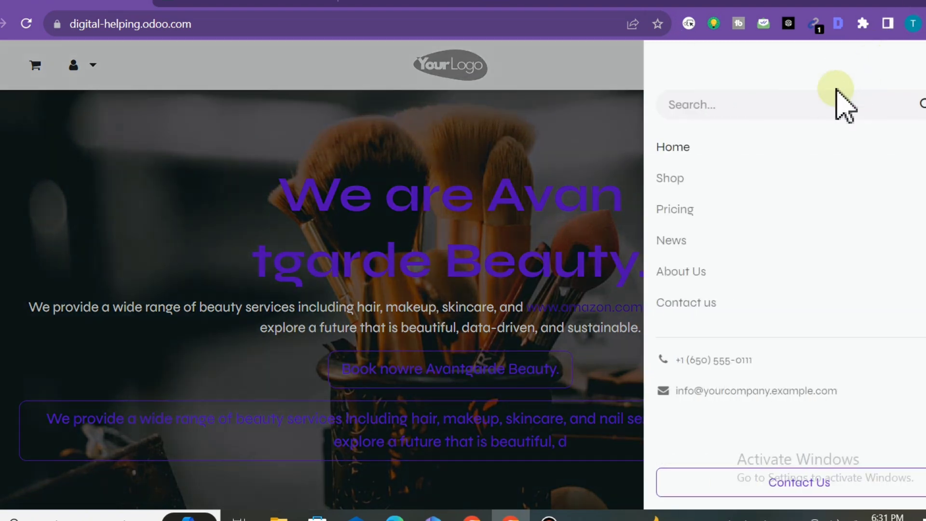
{"action": "left_click", "coordinate": [678, 241]}
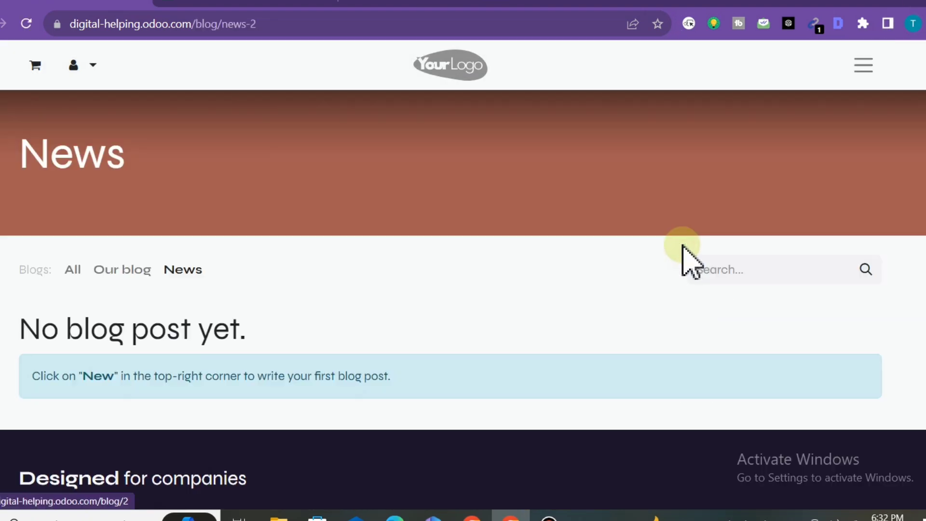
{"action": "left_click", "coordinate": [99, 271]}
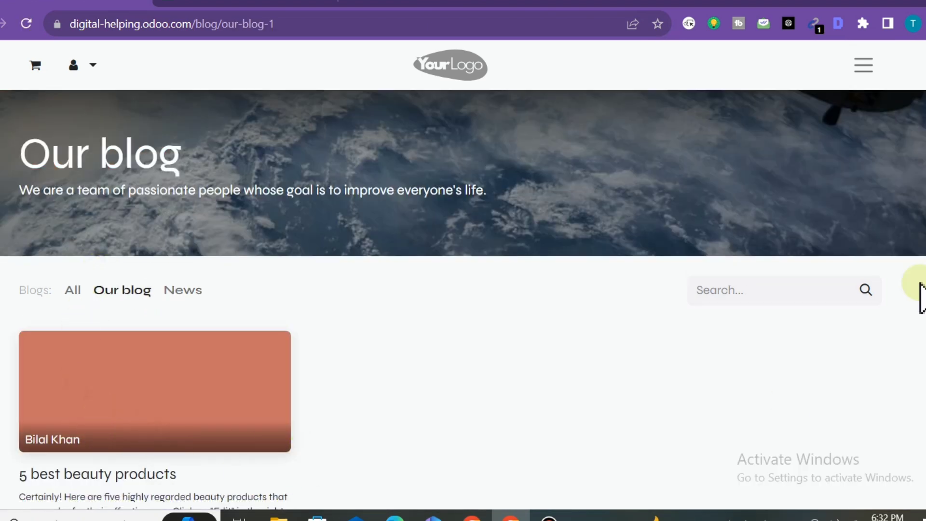
{"action": "scroll", "coordinate": [911, 378], "scroll_direction": "down", "scroll_amount": 4}
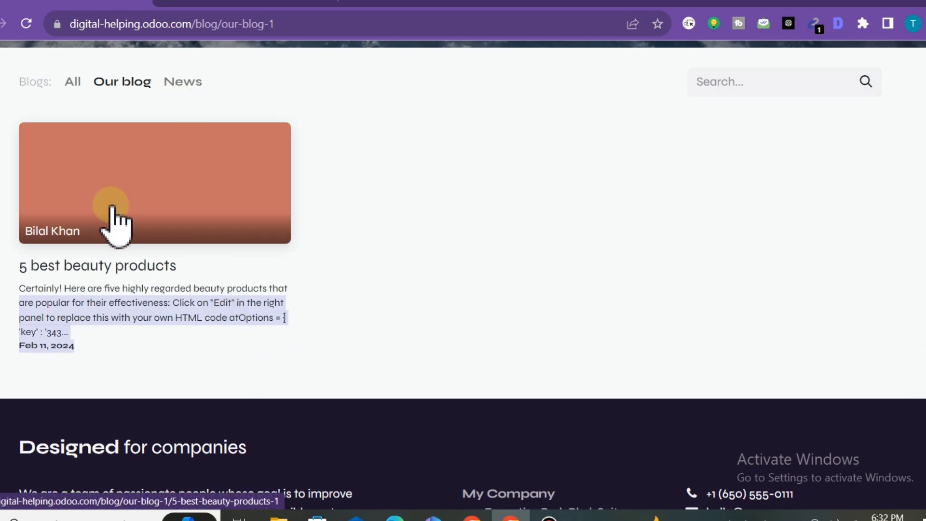
Open the "5 best beauty products" post and review the published article from beginning to end.
{"action": "left_click", "coordinate": [112, 207]}
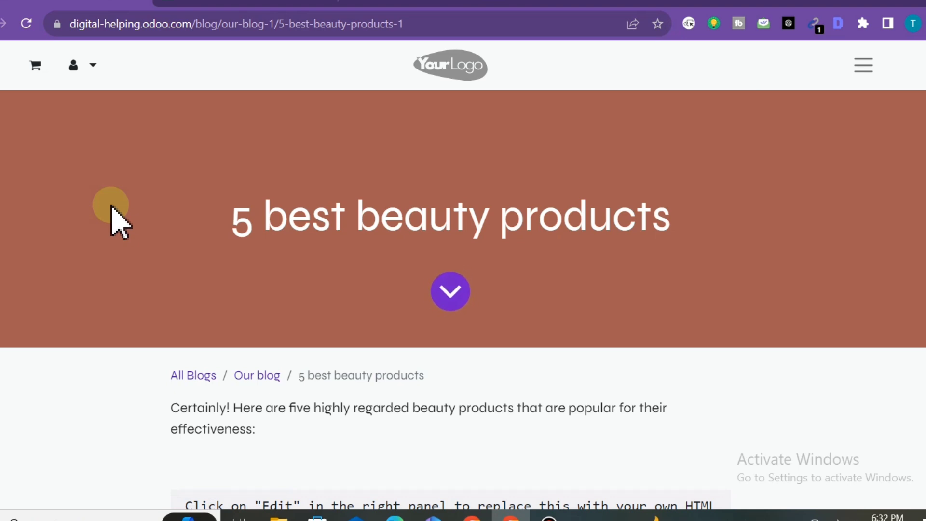
{"action": "scroll", "coordinate": [111, 212], "scroll_direction": "down", "scroll_amount": 15}
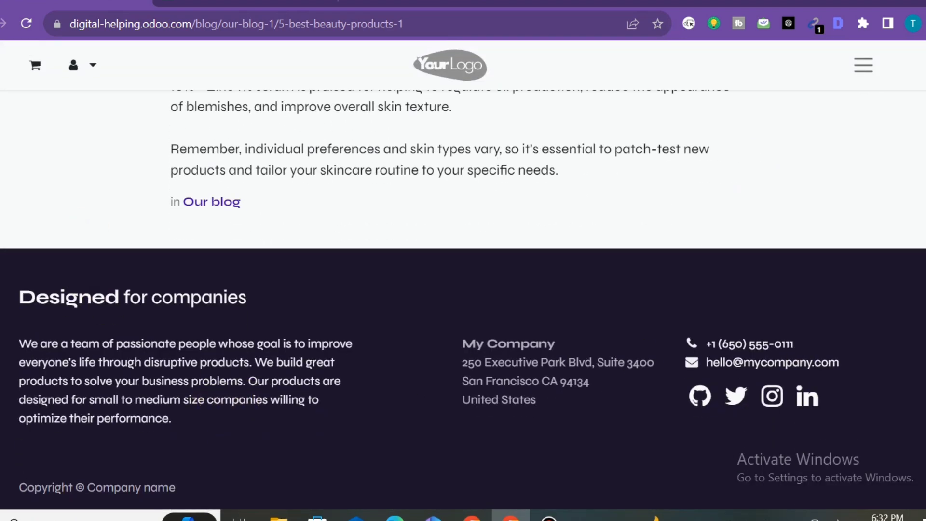
{"action": "scroll", "coordinate": [544, 239], "scroll_direction": "up", "scroll_amount": 15}
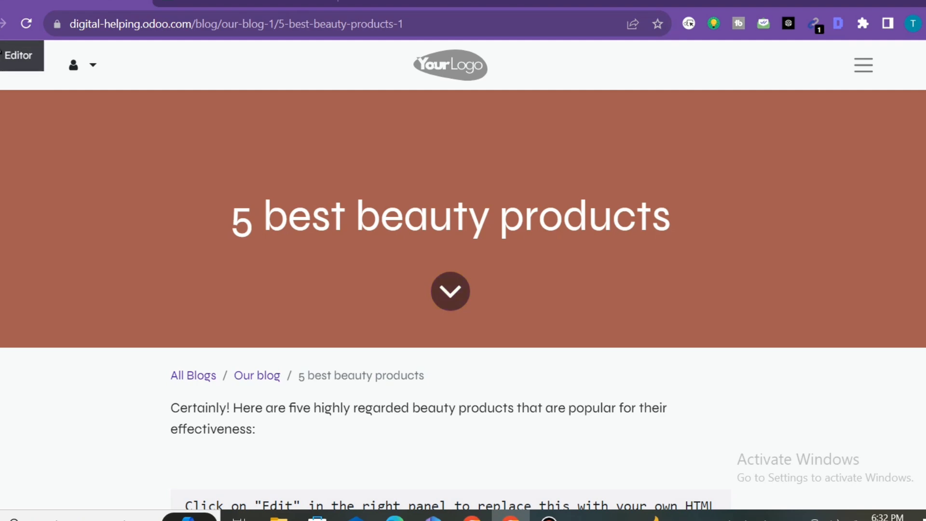
Return to the website's homepage, close the site navigation and look over the hero and Beauty Methodology sections.
{"action": "left_click", "coordinate": [0, 24]}
{"action": "left_click", "coordinate": [0, 24]}
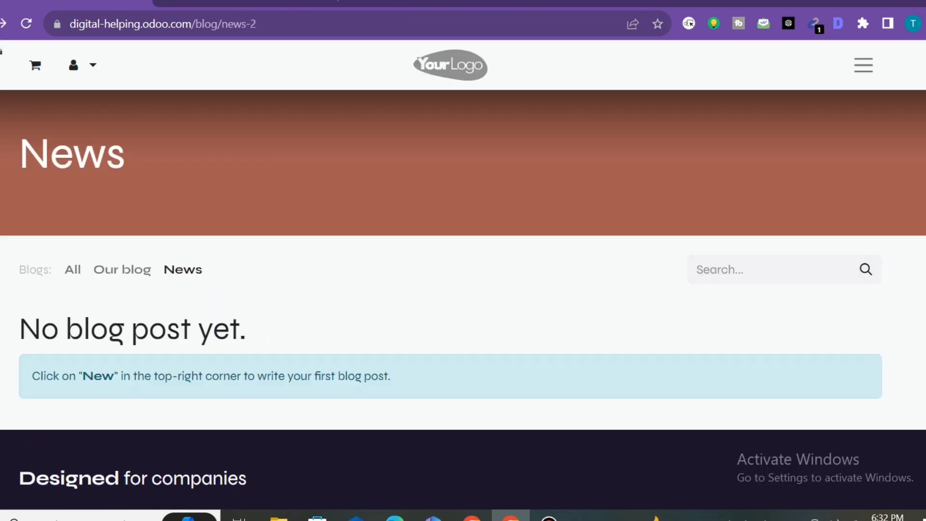
{"action": "left_click", "coordinate": [0, 24]}
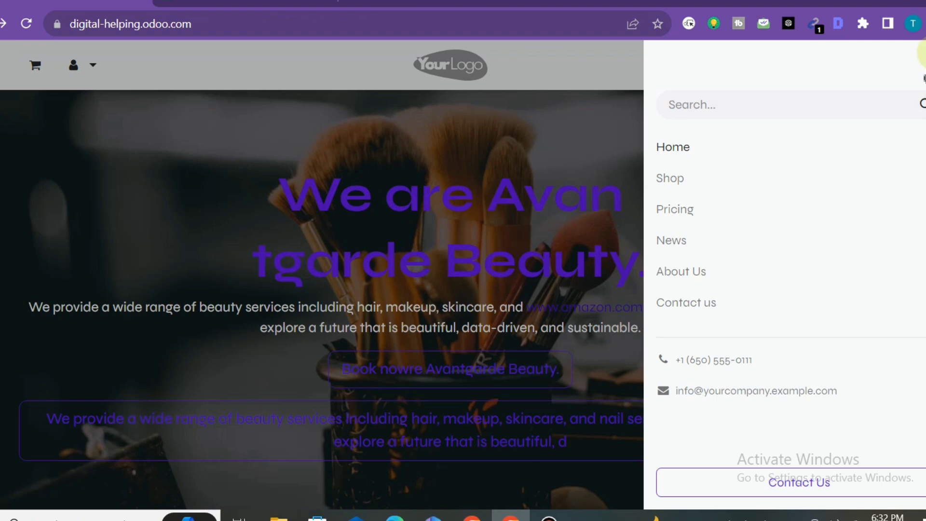
{"action": "left_click", "coordinate": [921, 78]}
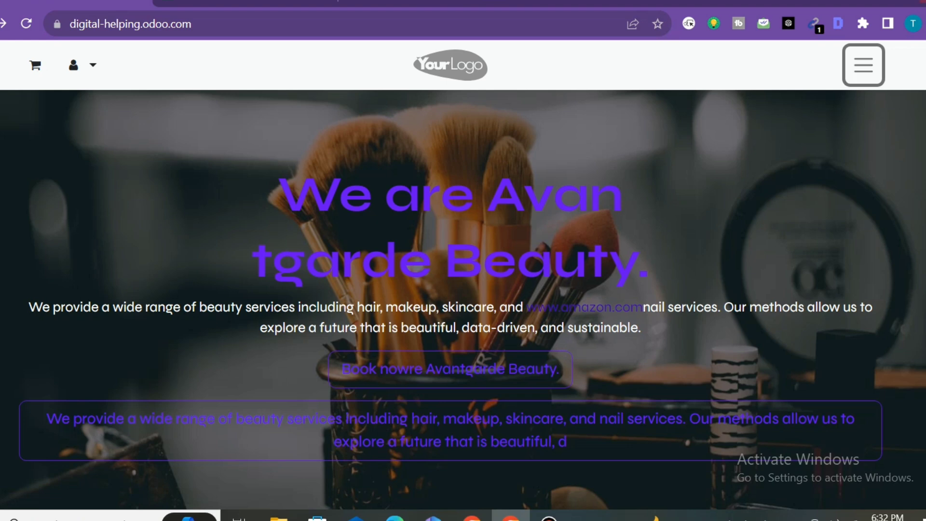
{"action": "scroll", "coordinate": [463, 300], "scroll_direction": "down", "scroll_amount": 6}
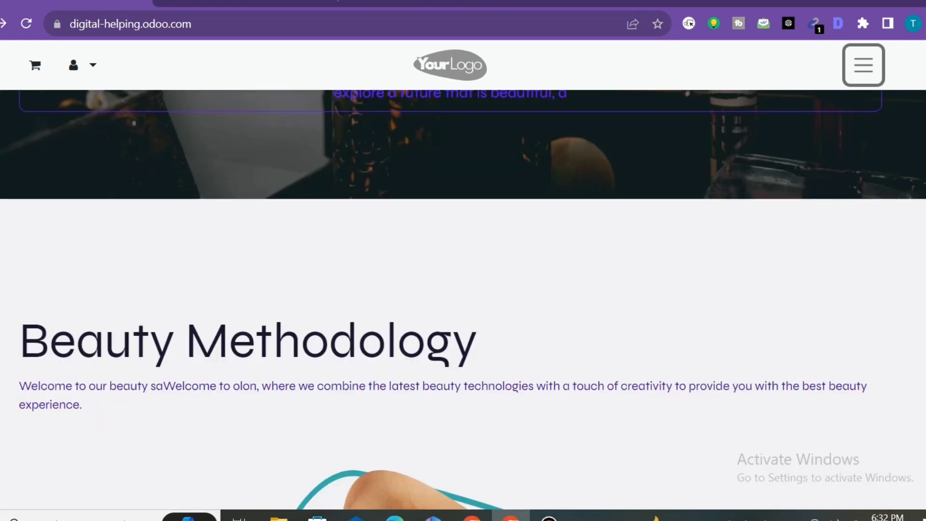
{"action": "scroll", "coordinate": [913, 68], "scroll_direction": "up", "scroll_amount": 6}
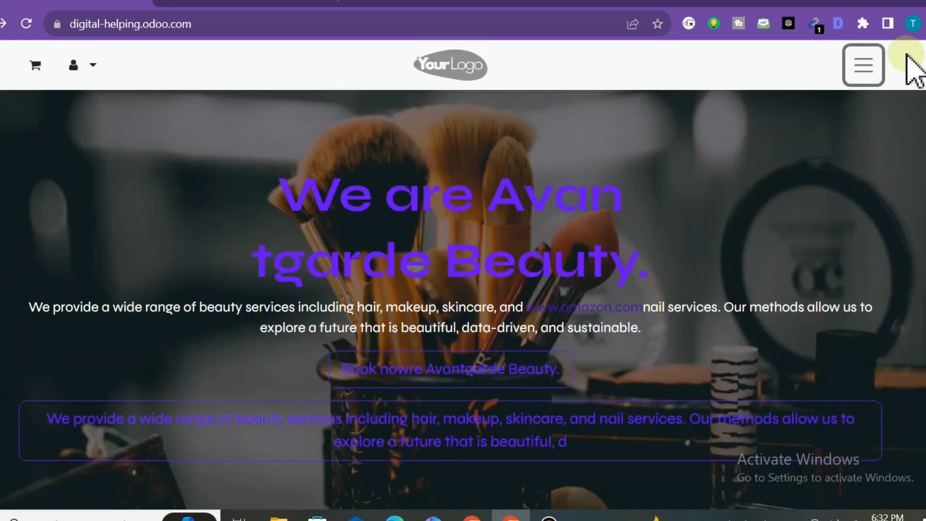